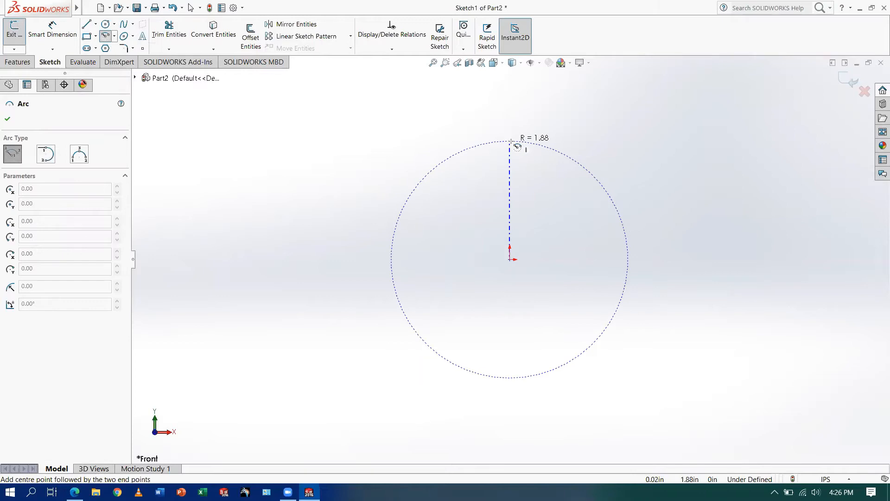
Step: Sketch a 90° arc centred on the origin, set its radius to 3.5 in and exit the sketch
click(511, 141)
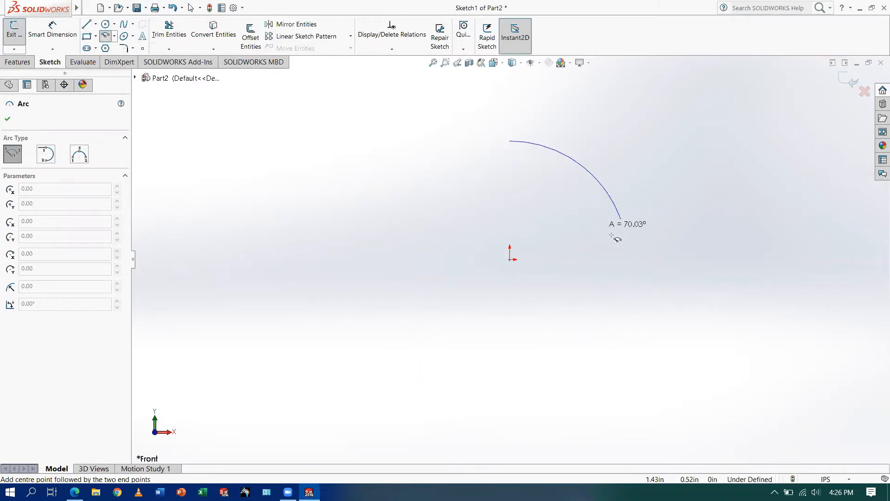
click(629, 259)
click(53, 30)
click(547, 146)
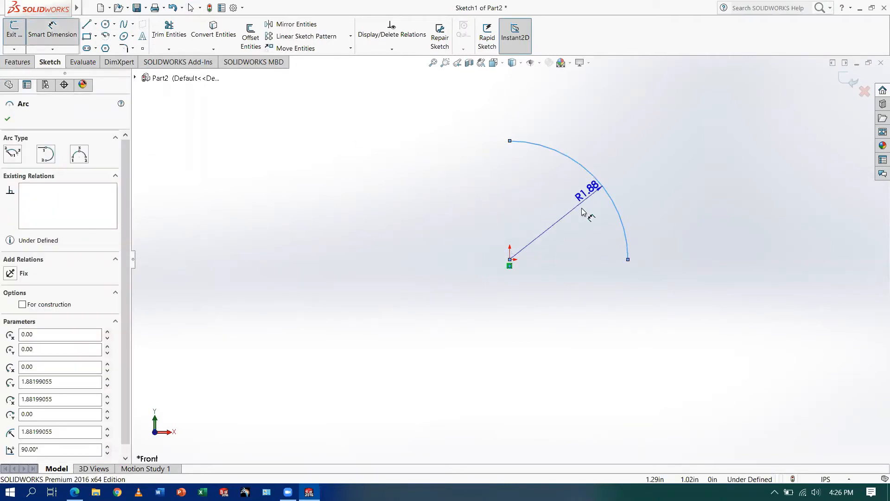
click(566, 226)
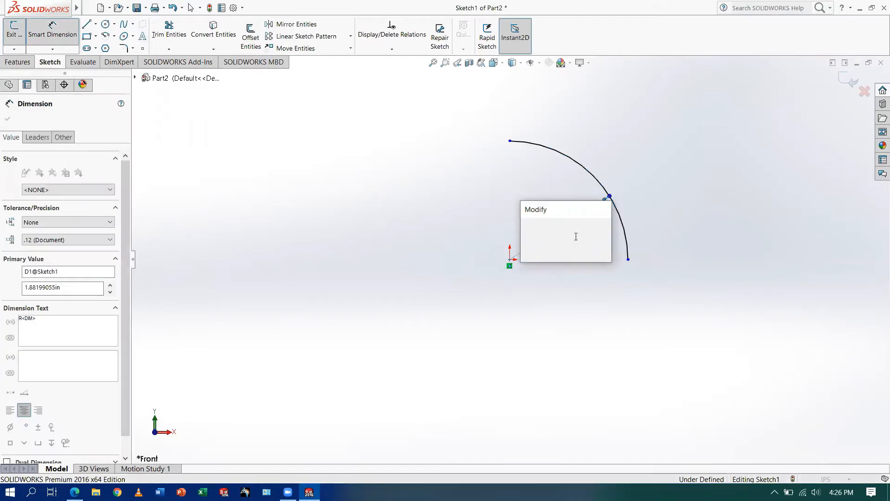
text(3.5)
key(Return)
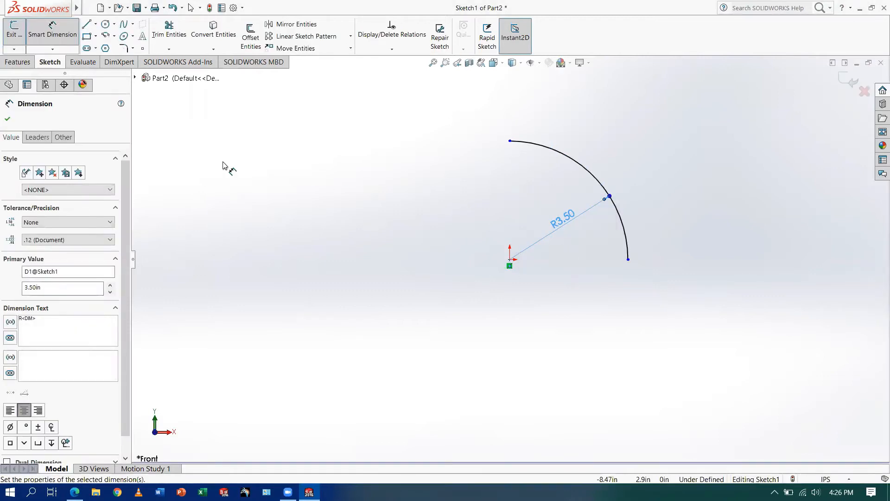
click(7, 120)
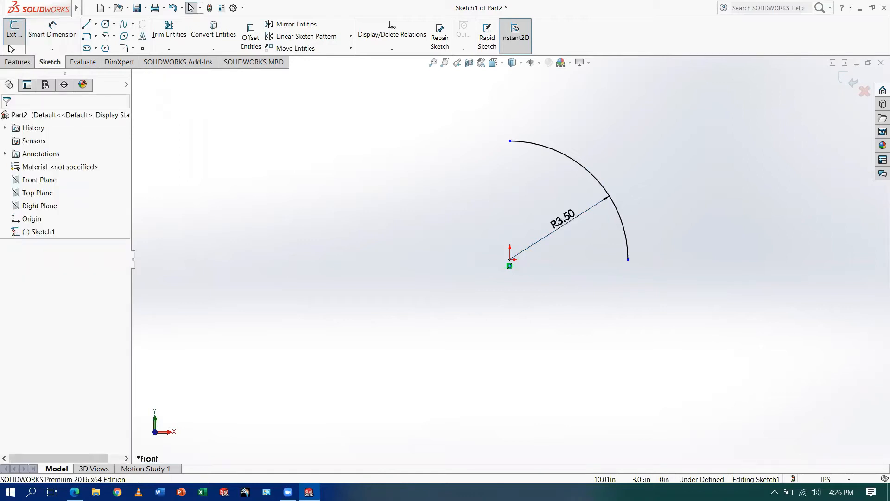
click(13, 29)
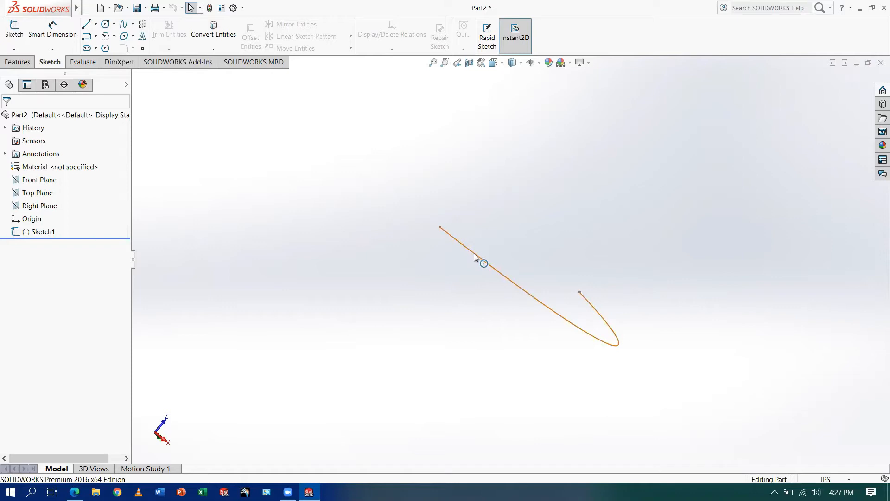
Step: Start a new sketch on the Right Plane and orient the view normal to it
click(40, 206)
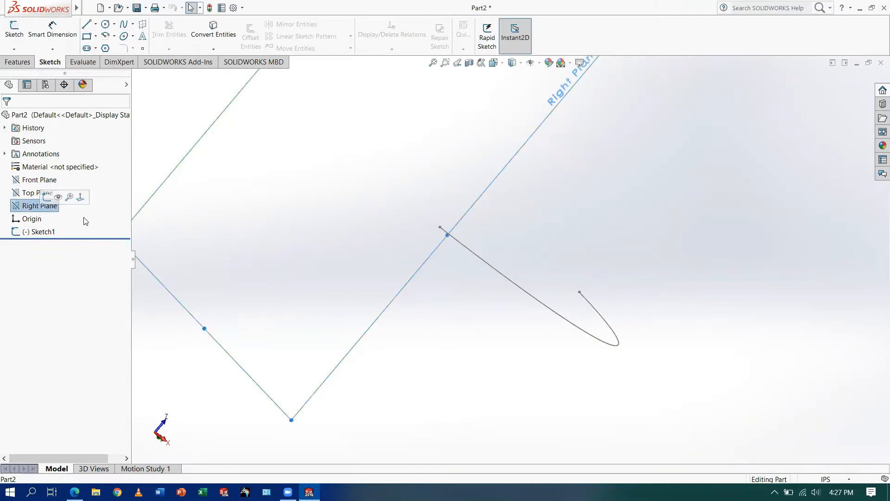
click(14, 29)
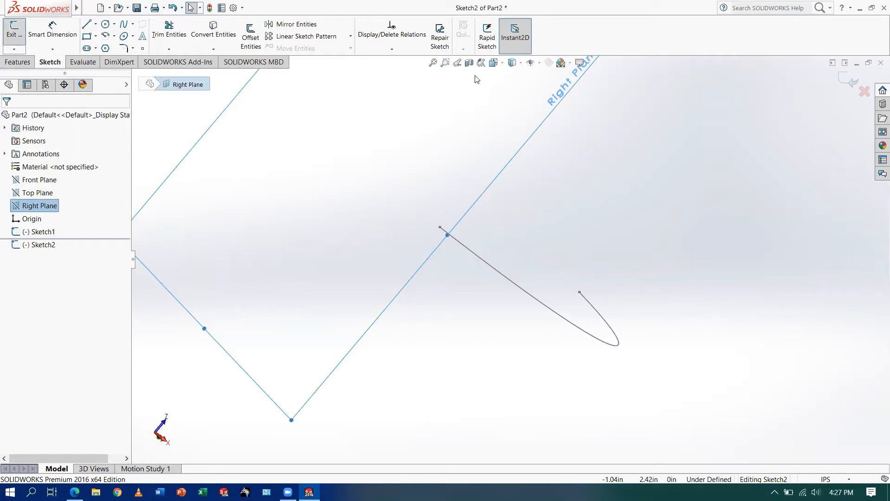
click(500, 66)
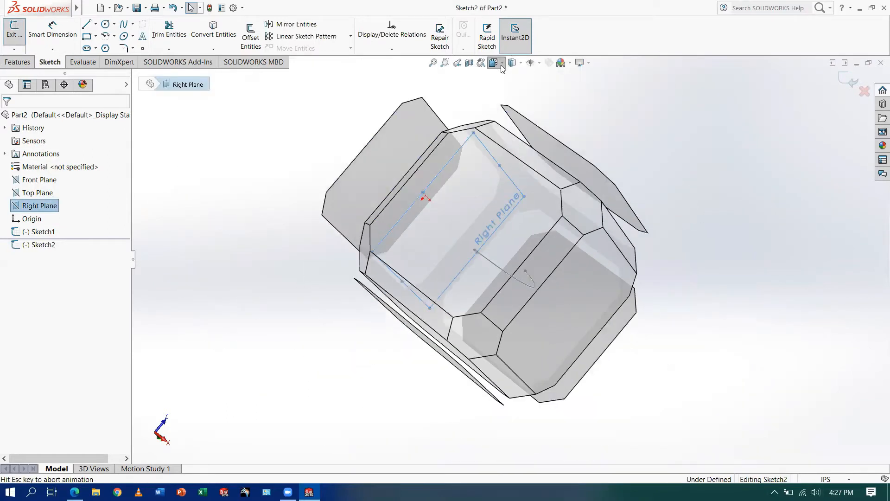
click(466, 221)
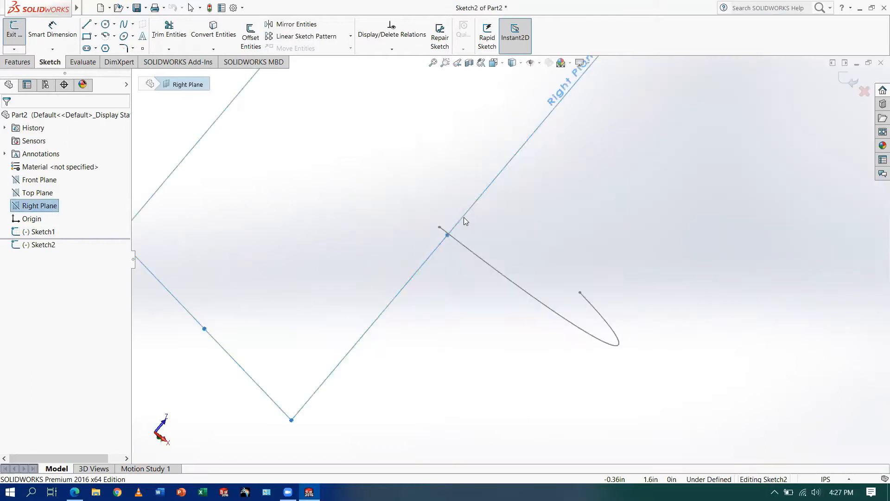
click(521, 65)
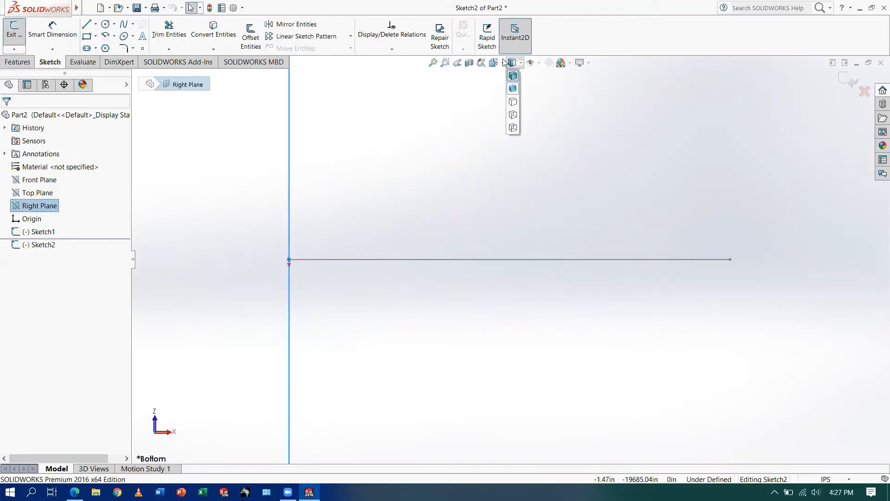
click(502, 64)
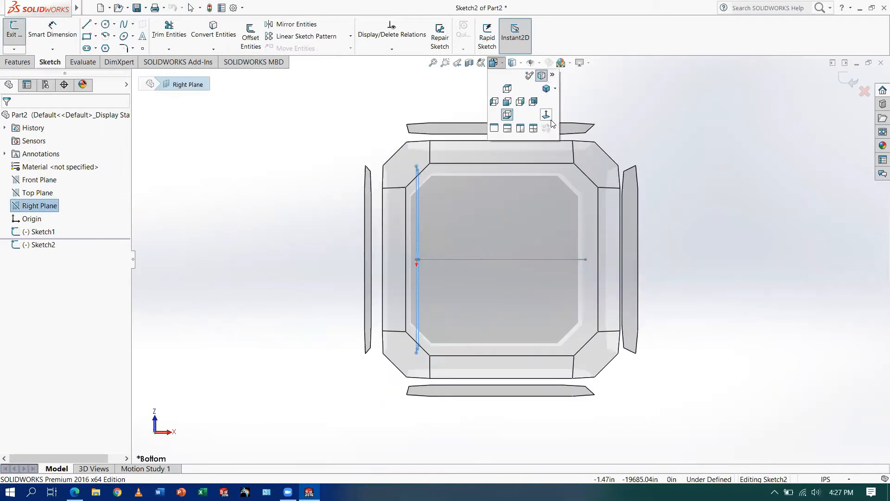
click(551, 121)
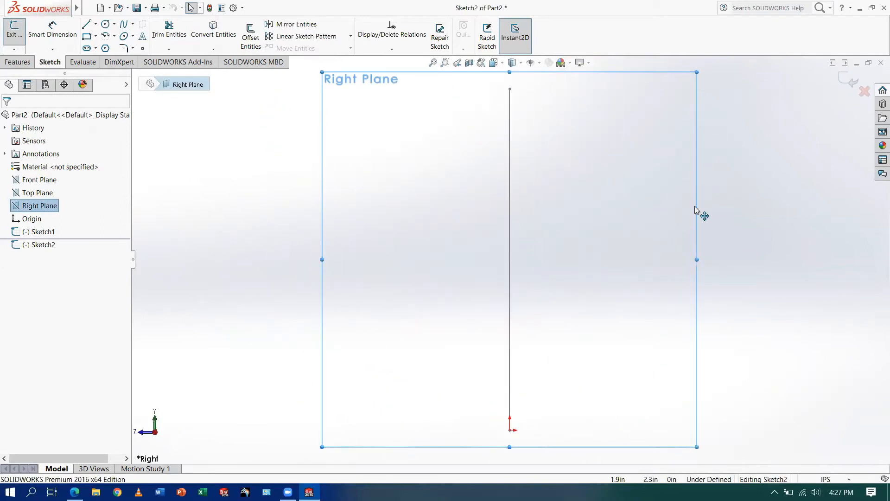
Step: Sketch two concentric circles centred on the arc's upper endpoint, about 1.02 in and 0.58 in in diameter
click(106, 26)
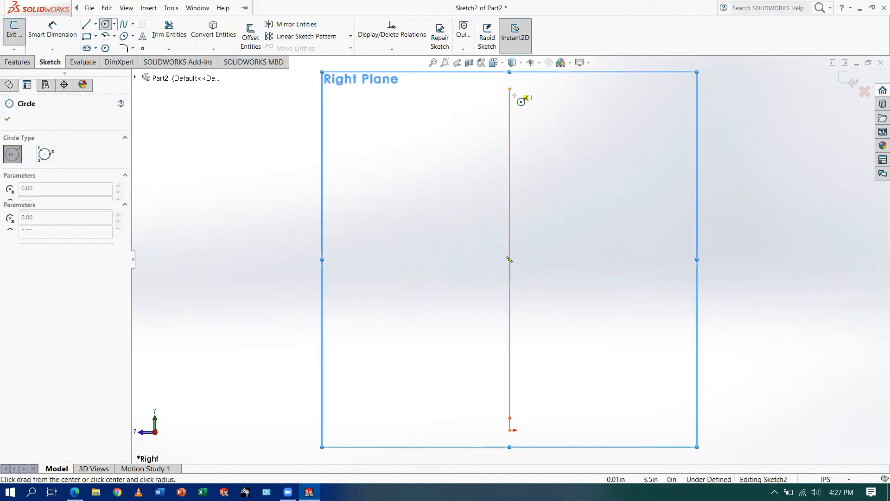
click(510, 89)
click(545, 124)
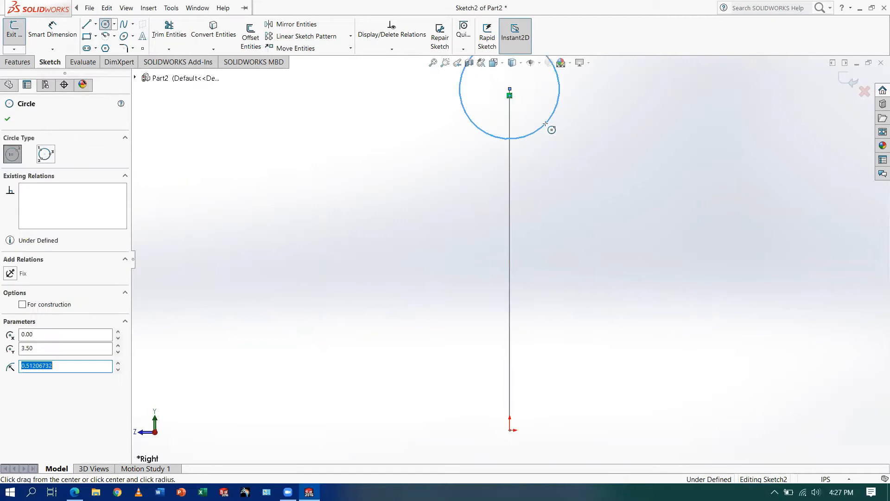
click(510, 89)
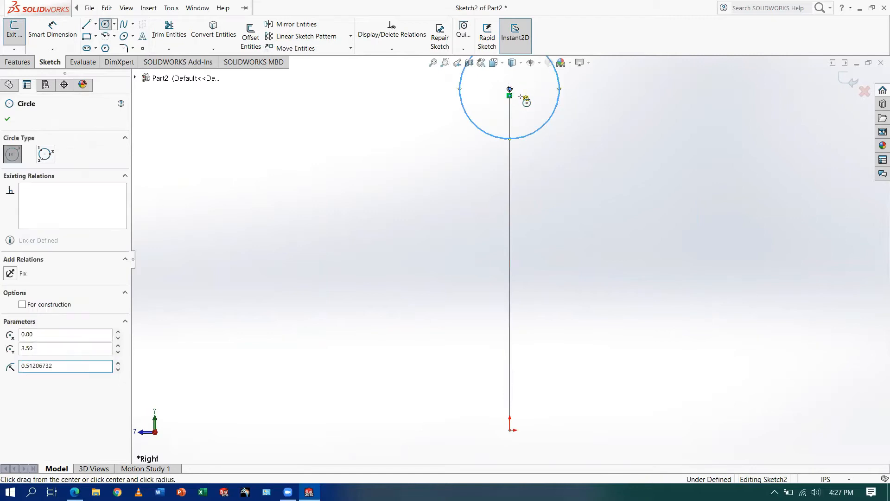
click(533, 106)
click(533, 105)
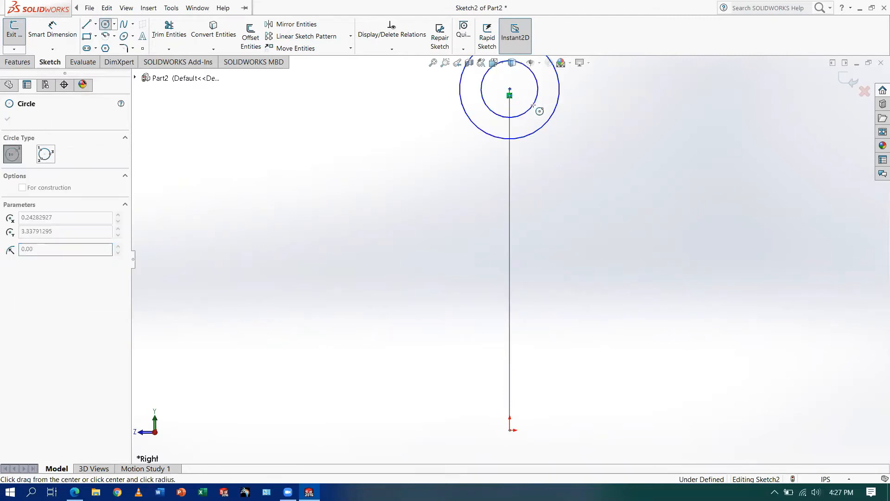
click(223, 8)
mouse_move(305, 86)
key(Escape)
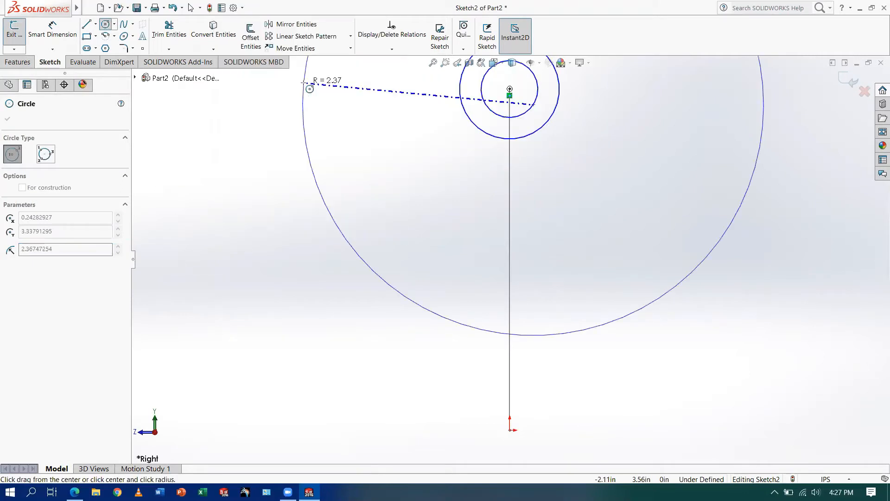
key(Escape)
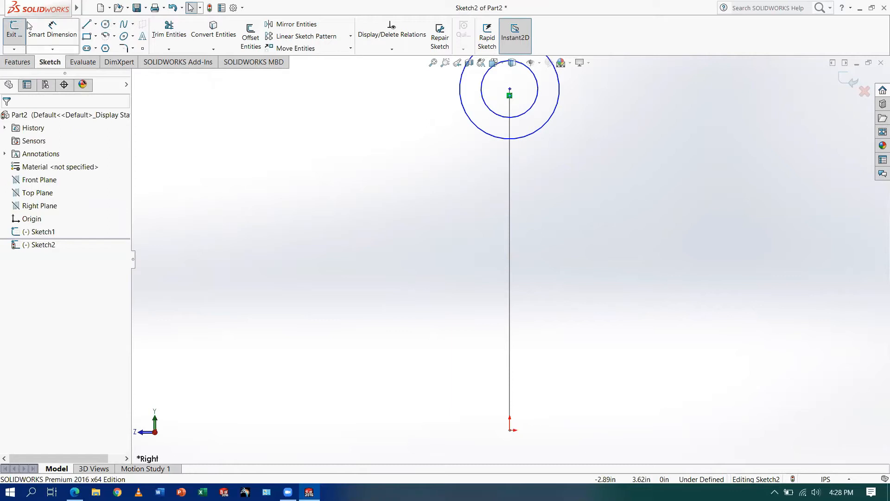
Step: Dimension the outer circle with a diameter of 1 in
click(51, 32)
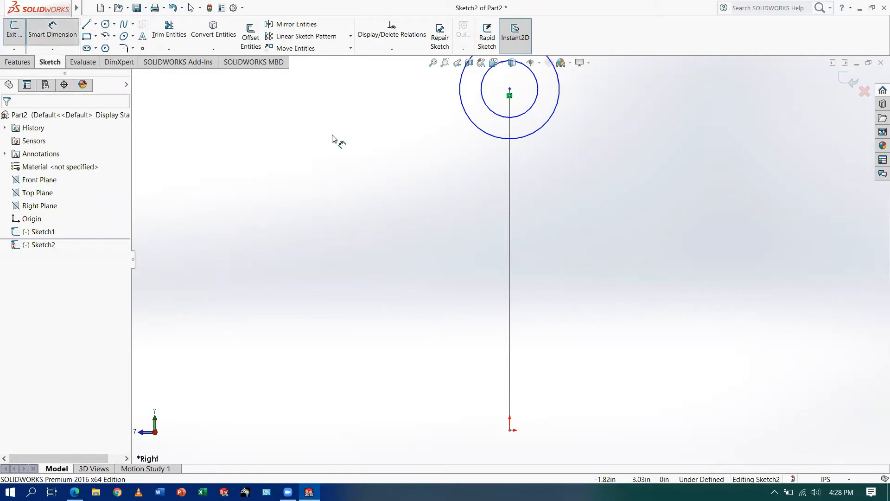
click(550, 124)
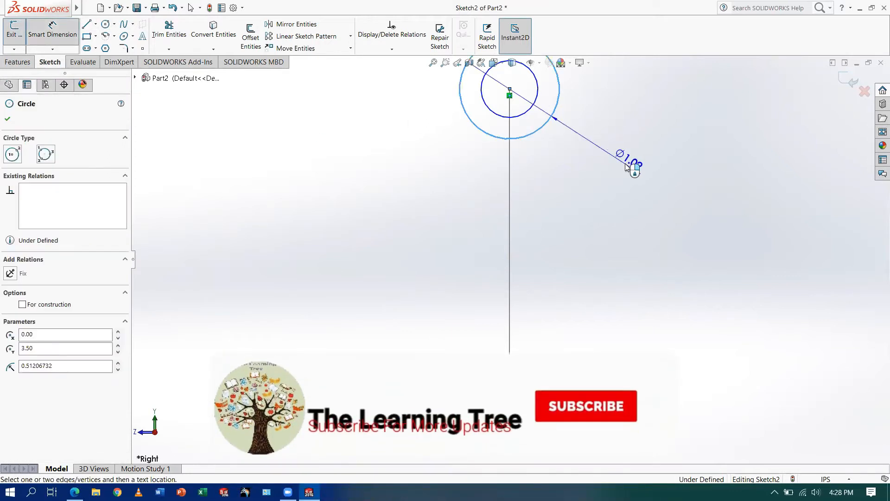
click(678, 195)
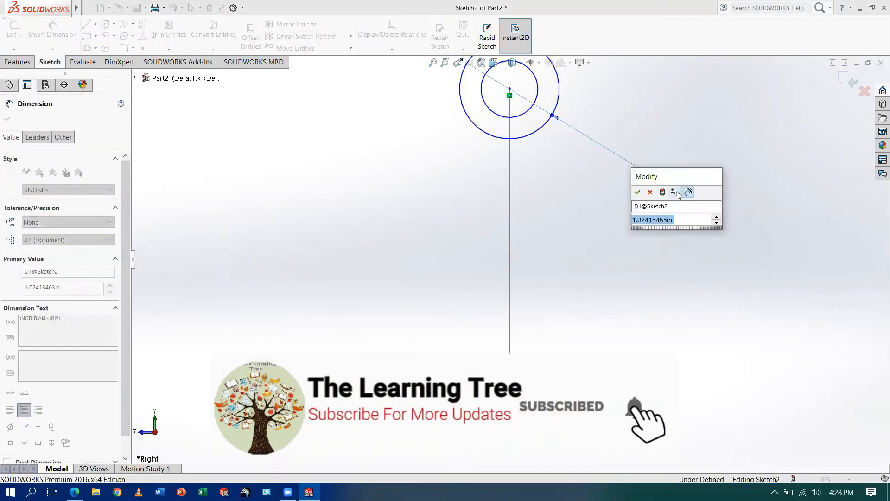
double_click(663, 219)
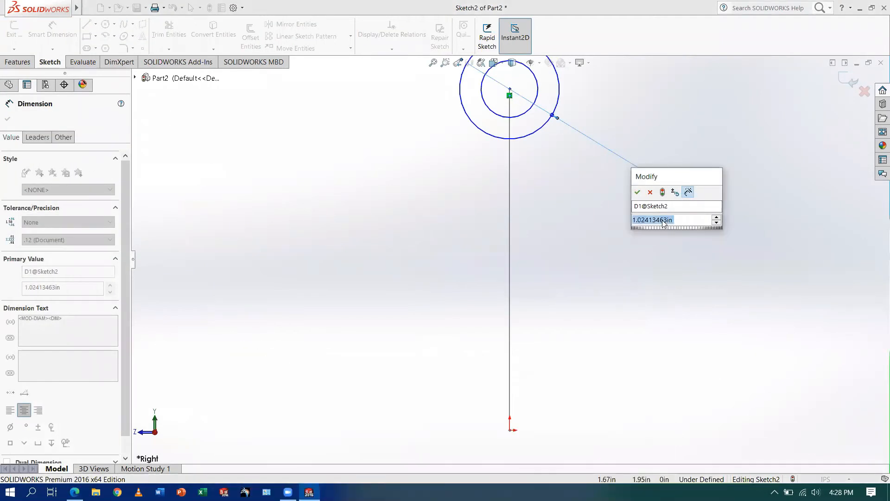
text(1)
key(Return)
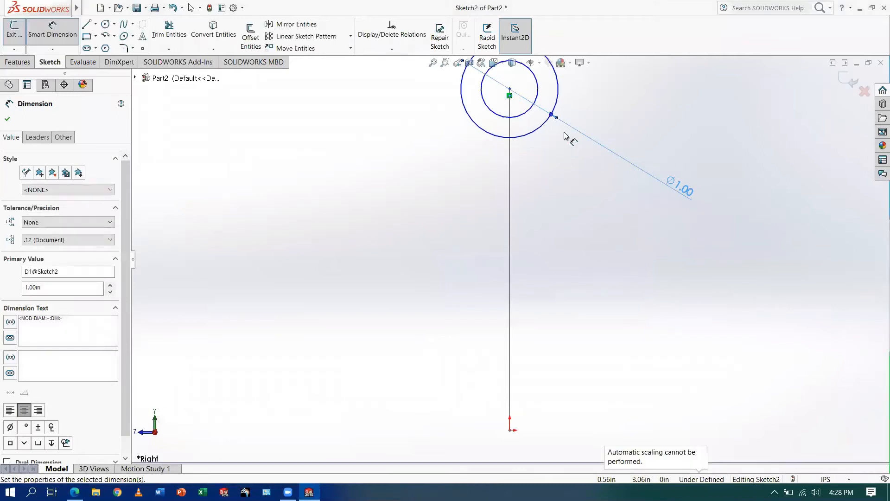
Step: Dimension the inner circle with a diameter of 0.5 in and exit the sketch
click(522, 115)
click(575, 212)
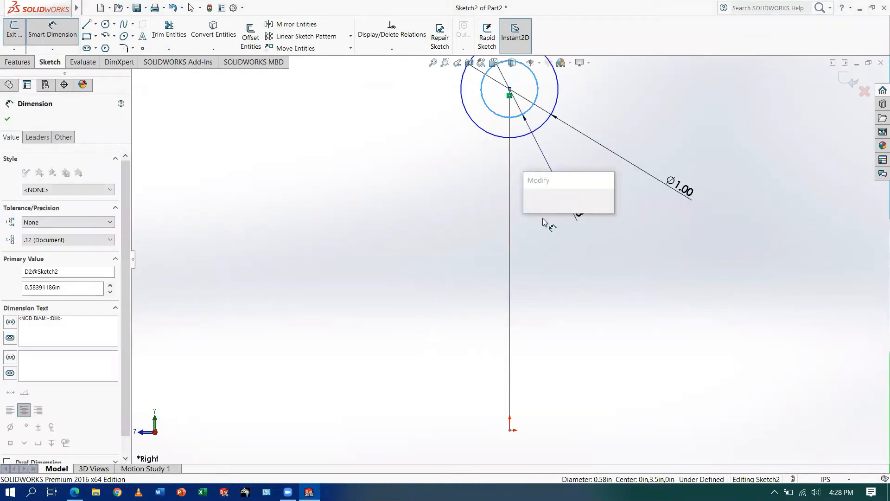
text(0.5)
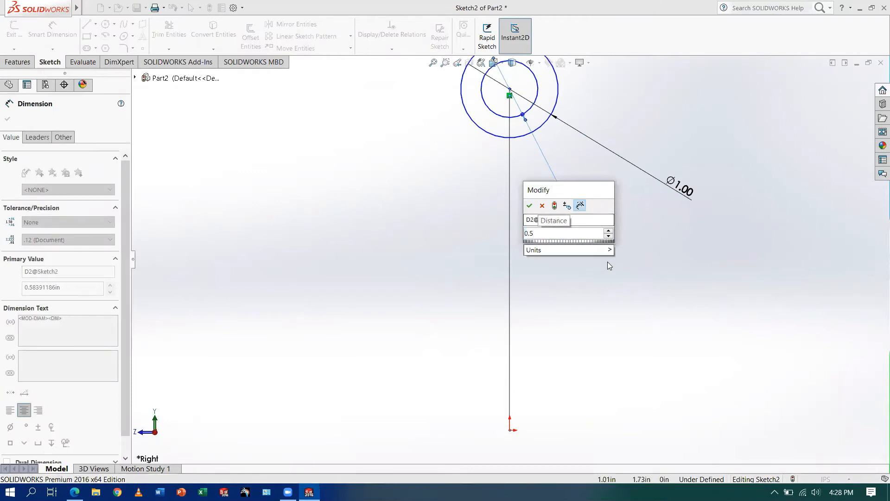
key(Return)
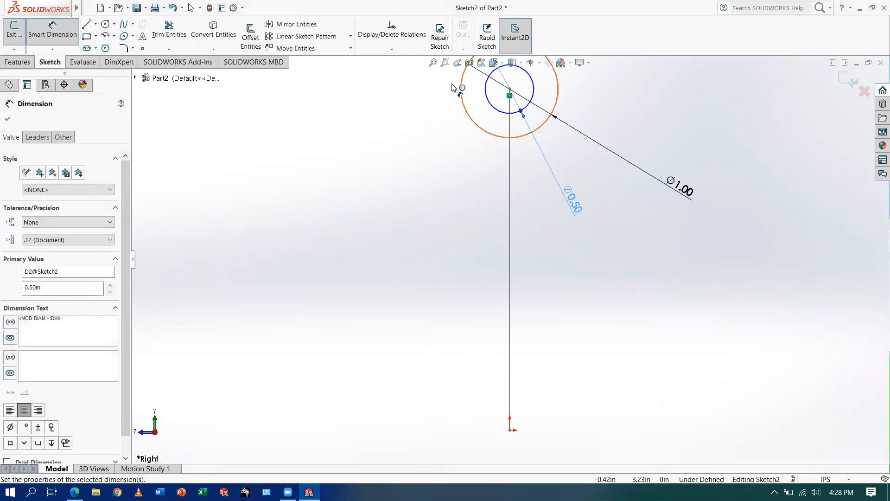
click(433, 63)
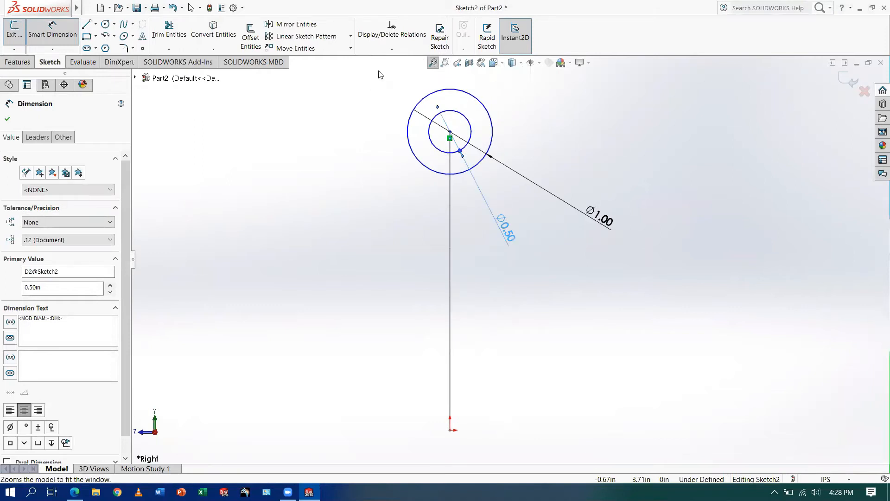
click(7, 120)
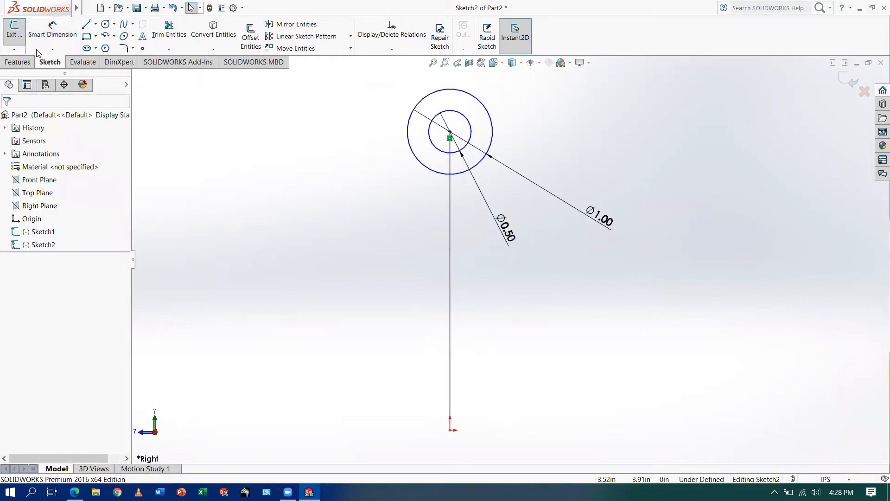
click(7, 34)
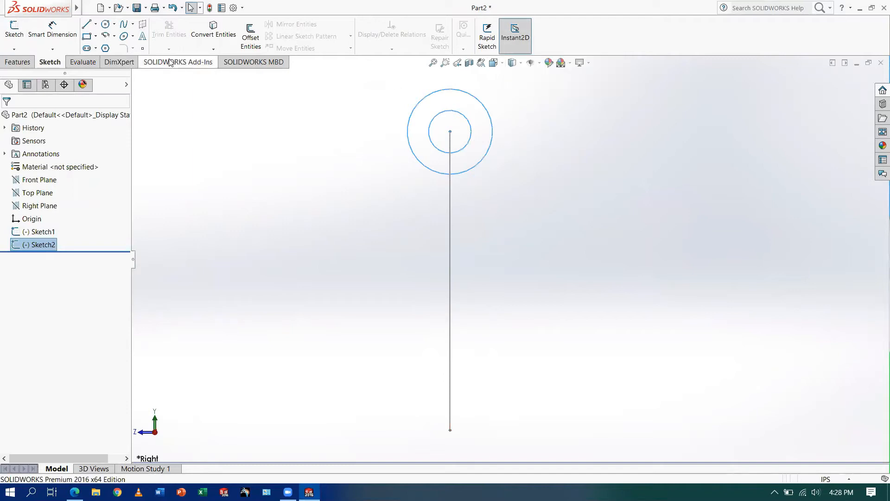
Step: Sweep the two concentric circles along the 90° arc to form the hollow curved pipe
click(14, 63)
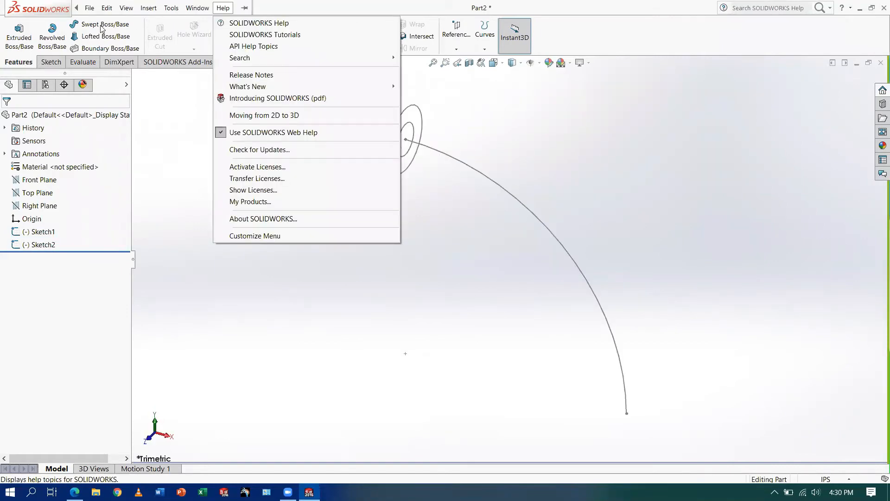
click(101, 27)
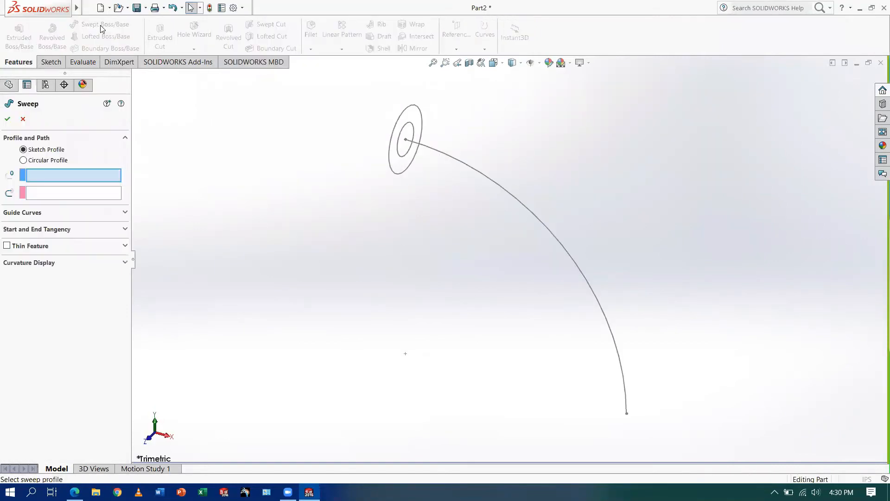
click(55, 195)
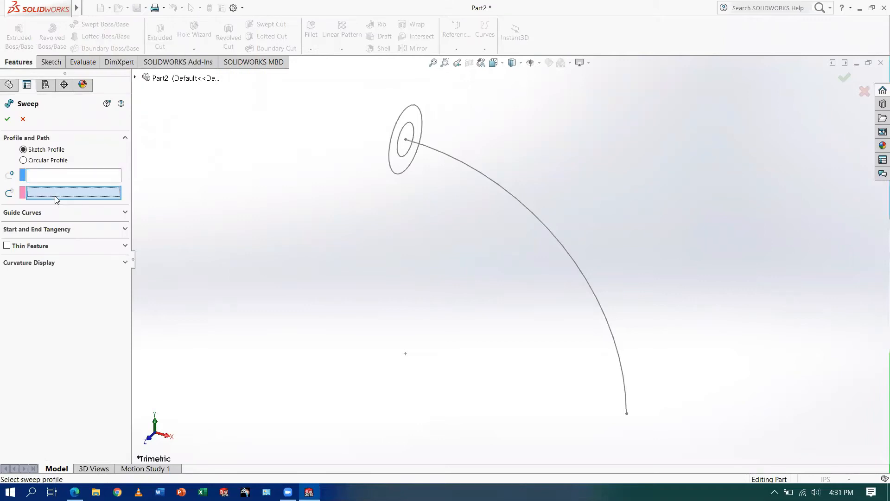
click(493, 182)
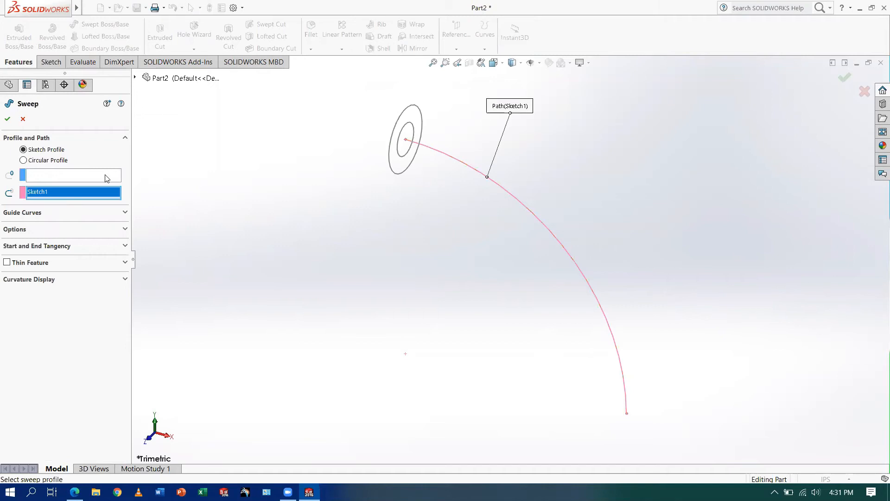
click(106, 178)
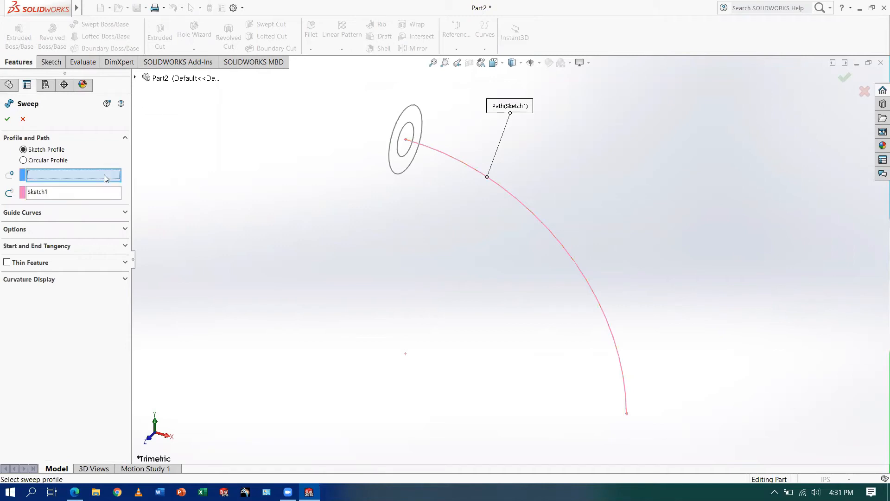
click(413, 132)
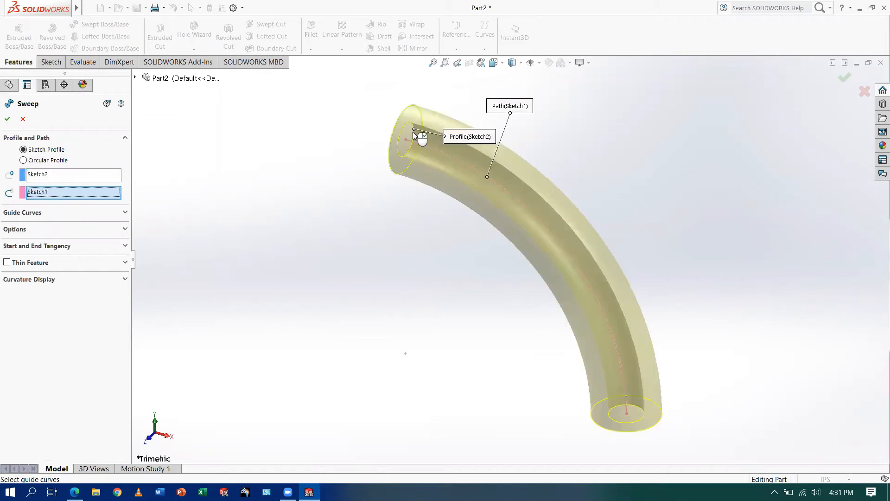
click(9, 120)
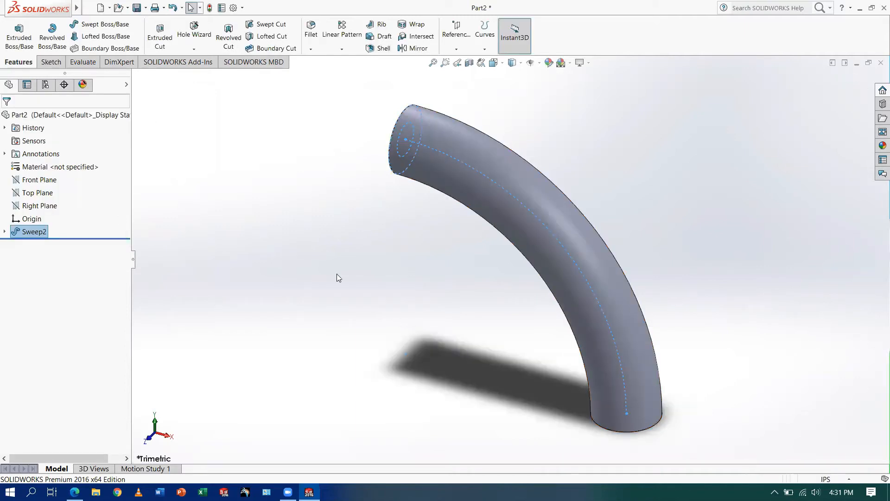
Step: Start a new sketch on the ring-shaped face at the pipe's upper end and orient the view normal to it
middle_drag(337, 275, 401, 276)
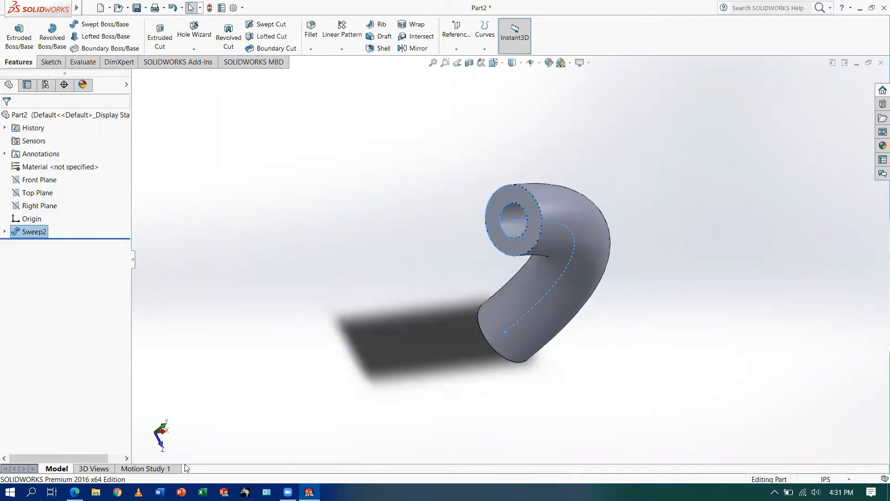
click(74, 491)
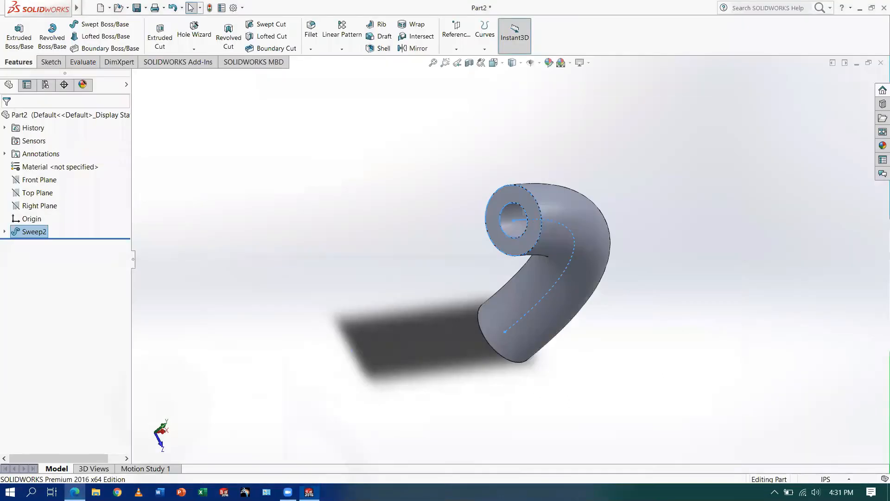
click(75, 492)
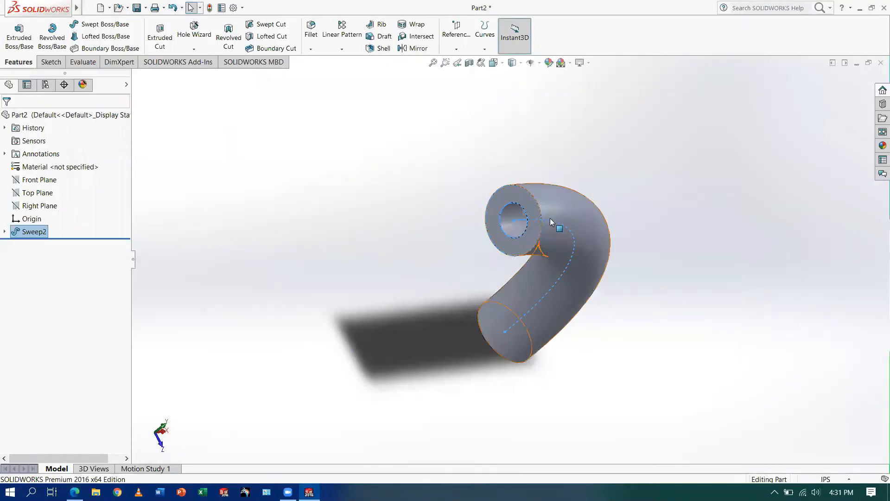
click(534, 214)
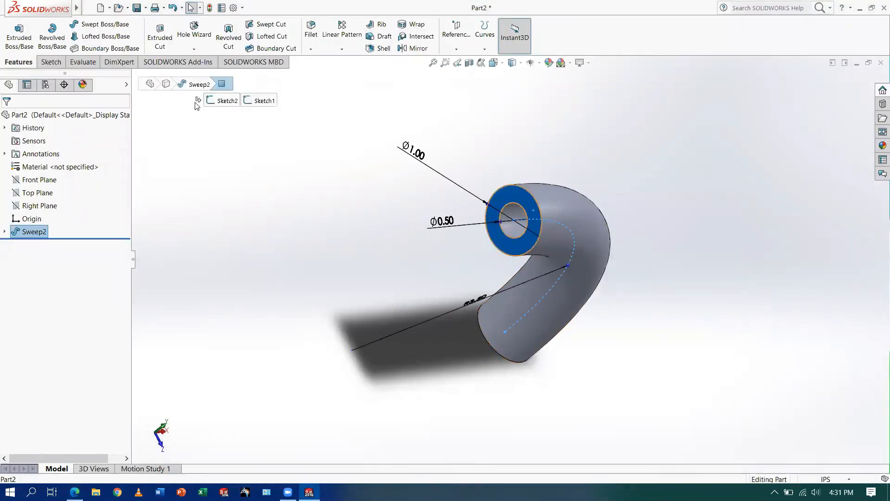
click(51, 65)
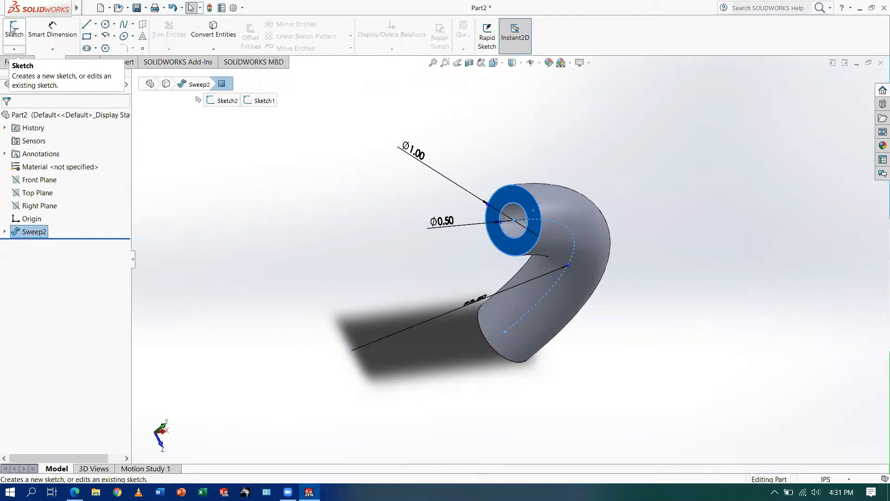
click(12, 29)
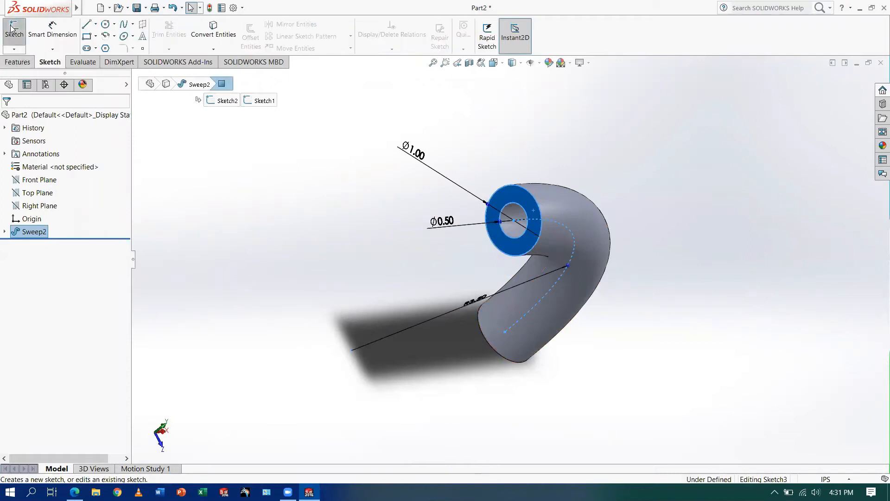
click(500, 66)
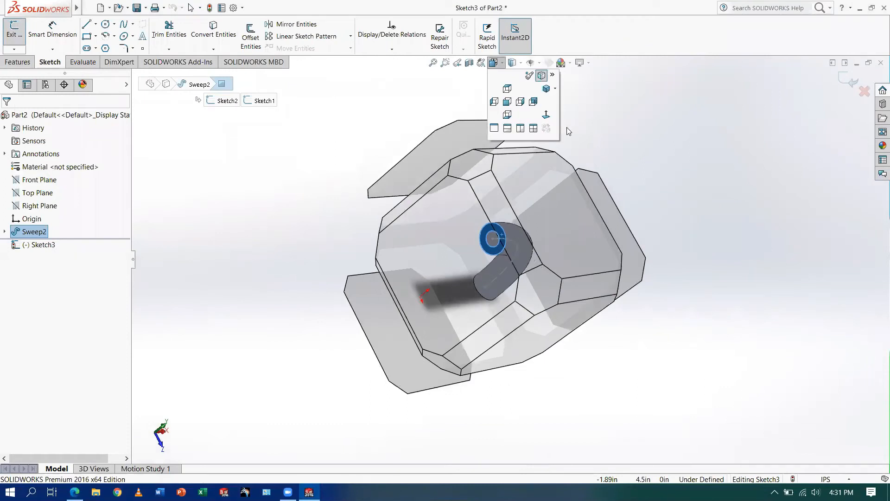
click(546, 116)
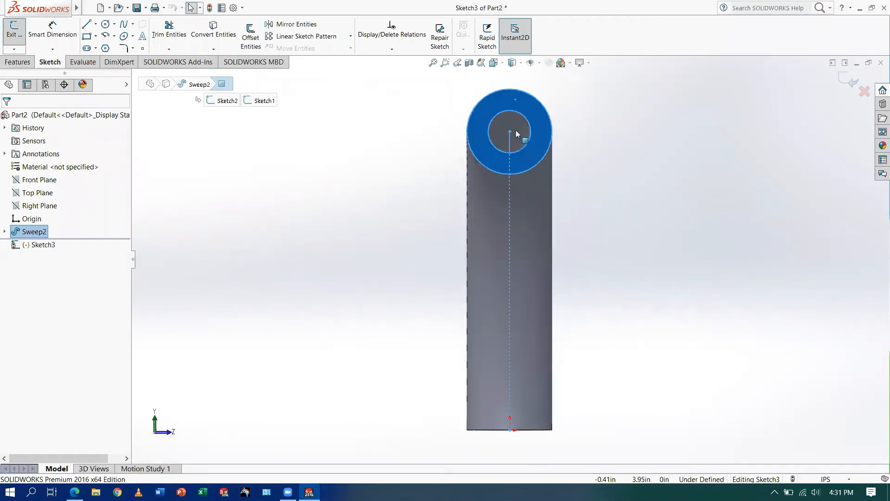
click(434, 64)
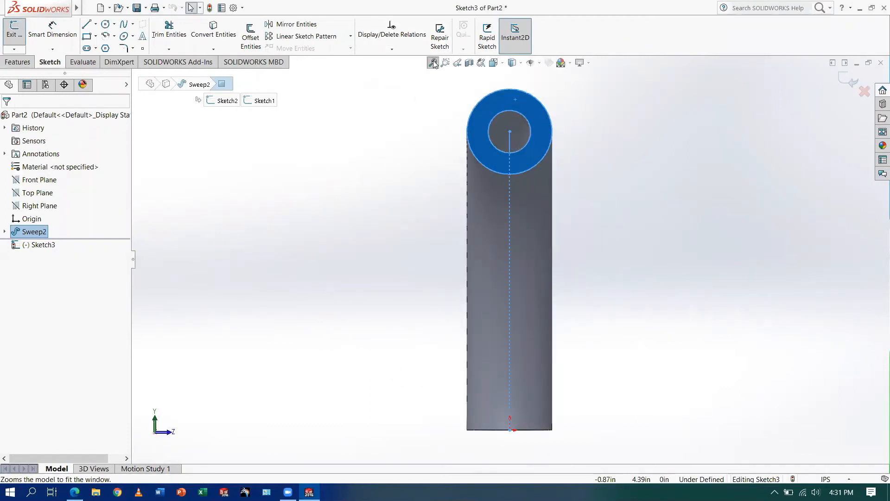
Step: Sketch a circle about 3.29 in in diameter, centred on the pipe's upper end
click(105, 25)
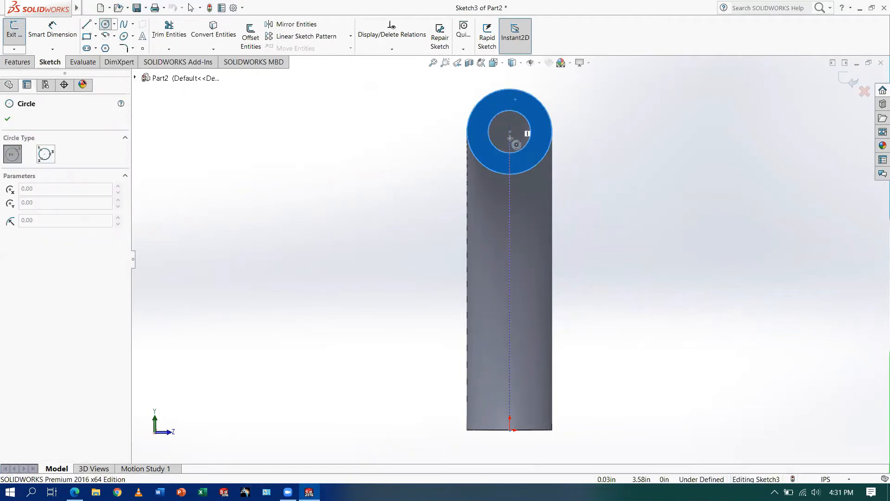
mouse_move(510, 131)
mouse_down()
mouse_move(636, 224)
mouse_move(461, 65)
mouse_move(519, 113)
mouse_up()
key(Escape)
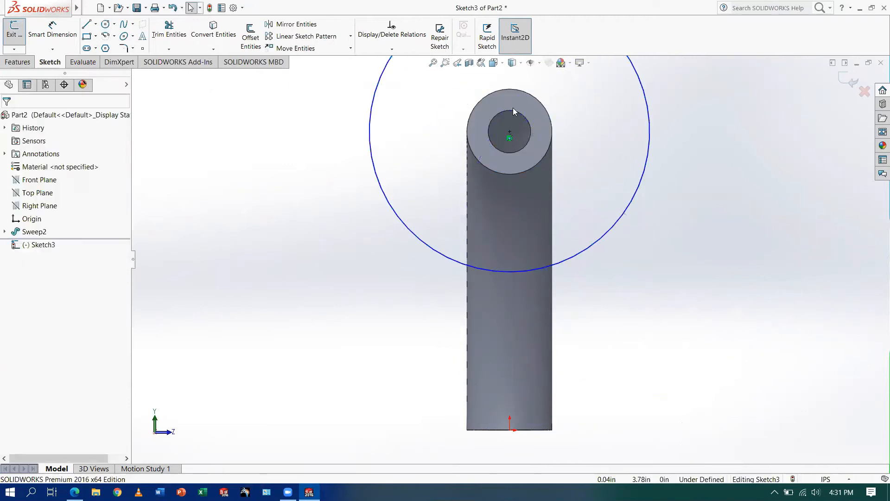
click(434, 63)
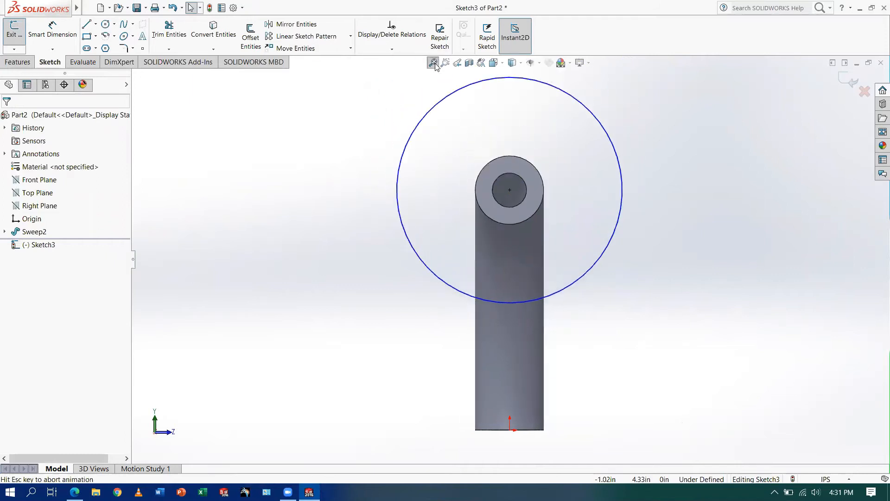
Step: Add a diameter dimension to the large circle, check the flange size in the PDF workbook, and try to set it to 3.50 in
click(58, 30)
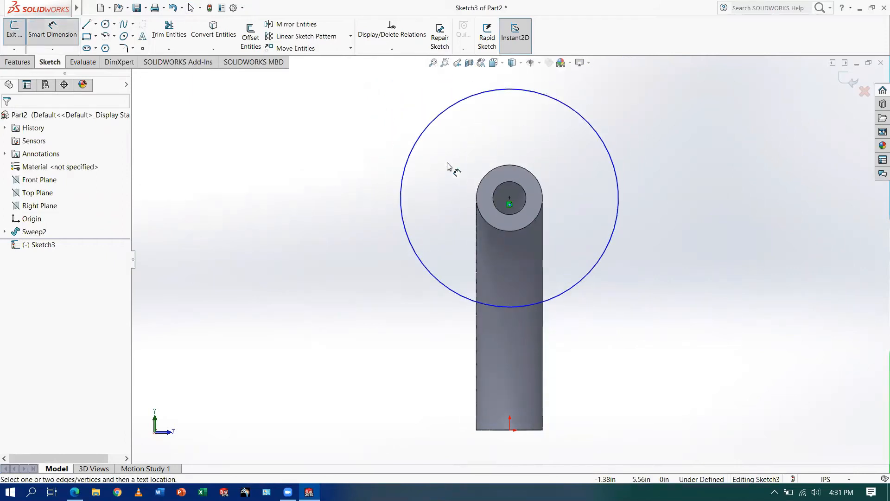
click(452, 110)
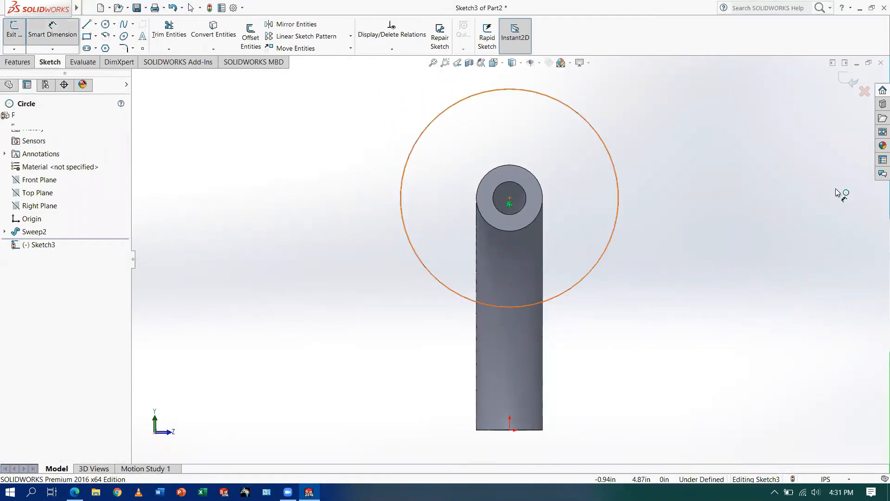
click(797, 197)
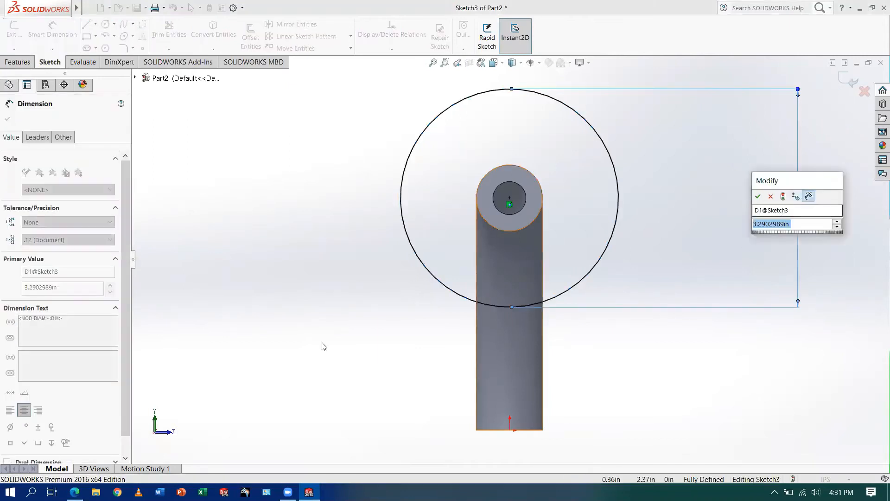
mouse_move(75, 491)
click(74, 442)
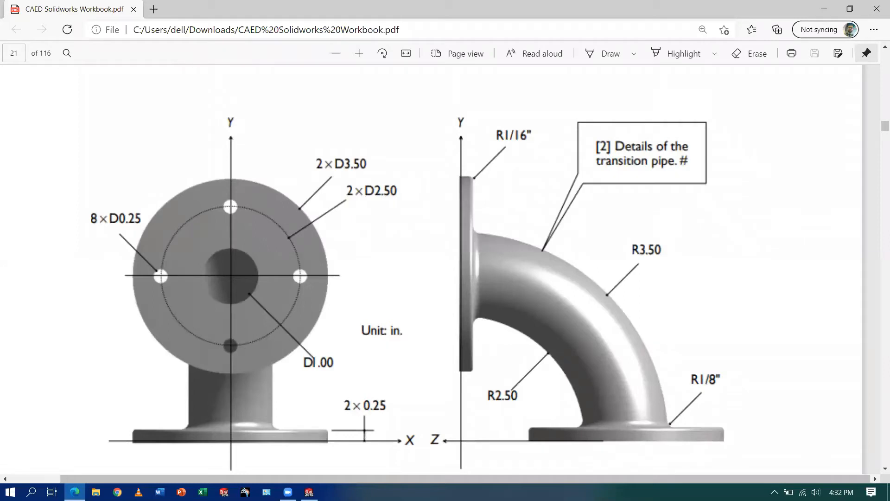
key(alt+Tab)
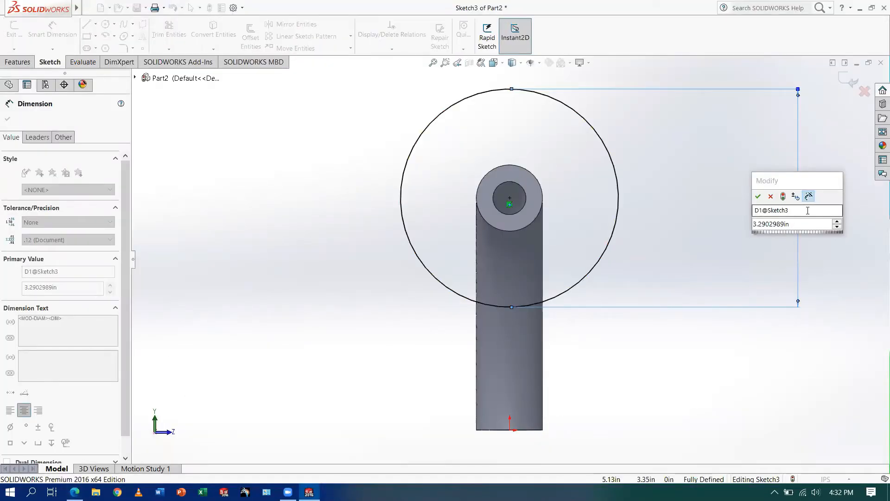
click(773, 225)
text(3.50)
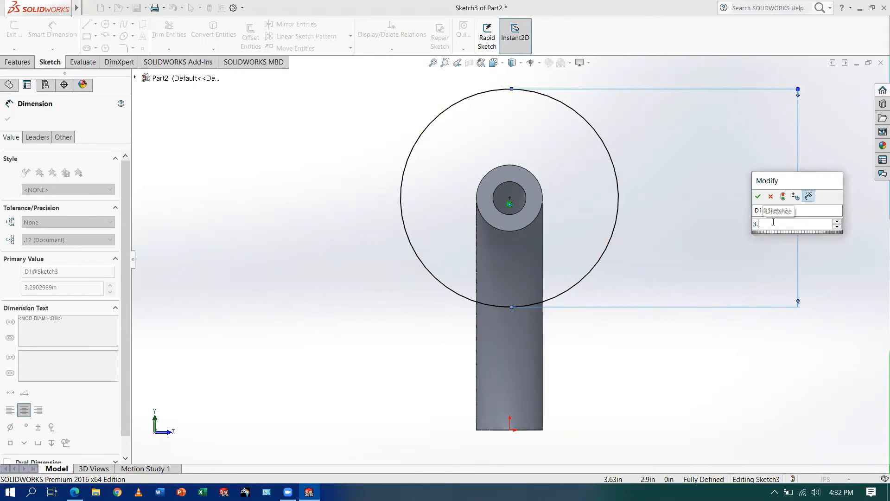
key(Return)
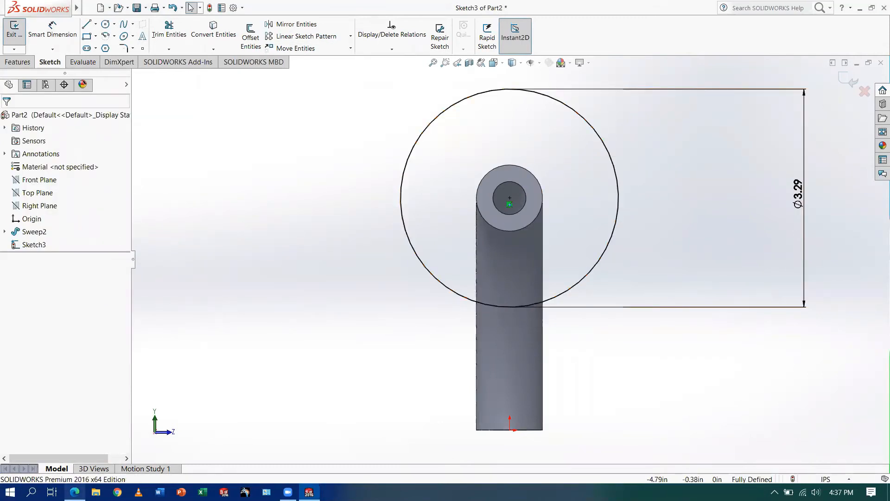
Step: Sketch a second circle about 2.26 in in diameter, concentric with the pipe end and inside the large circle
click(74, 492)
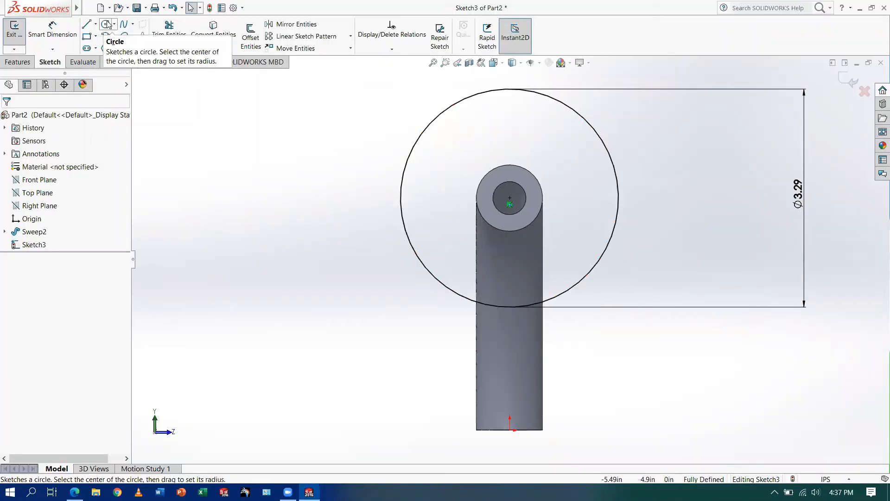
click(105, 24)
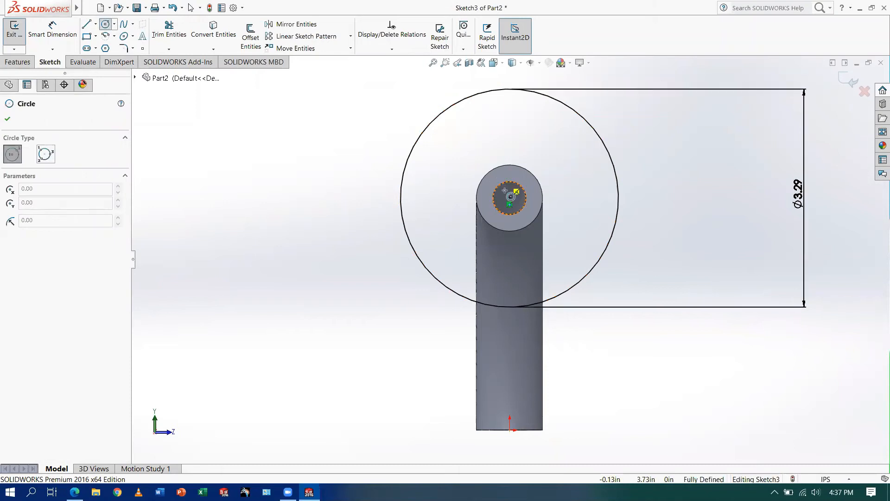
click(509, 198)
click(578, 227)
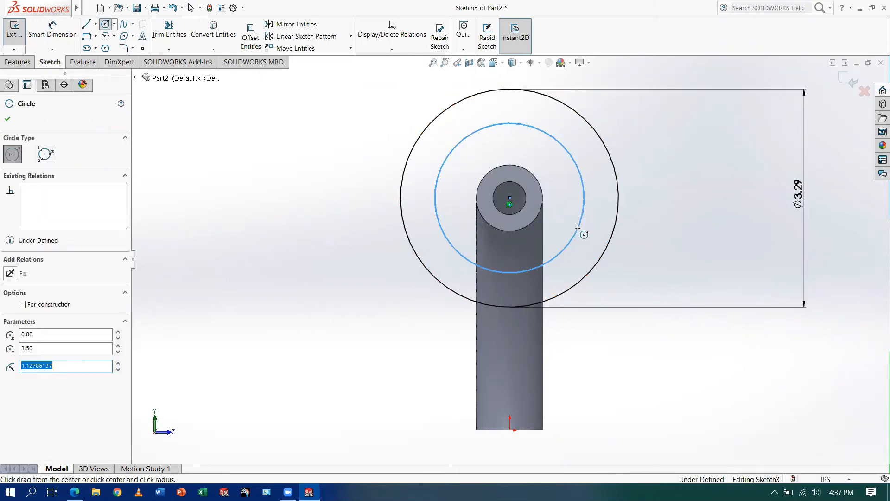
key(Escape)
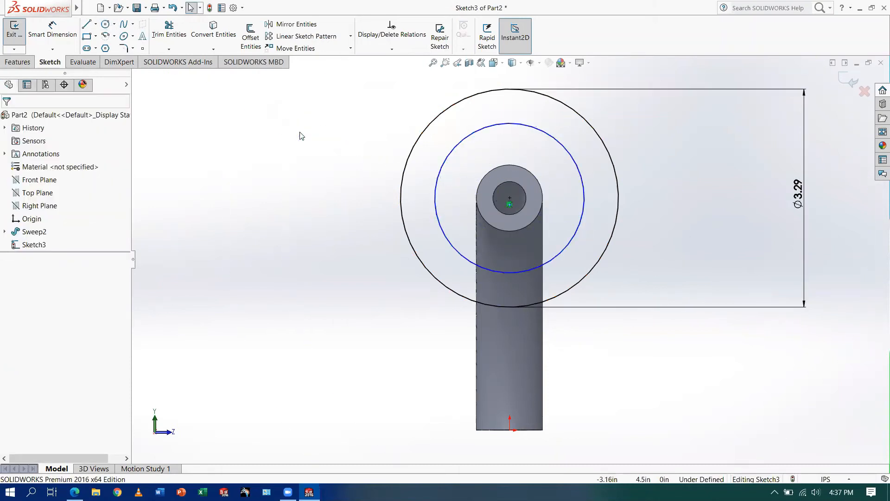
Step: Dimension the smaller sketched circle with a diameter of 2.5 in
click(65, 29)
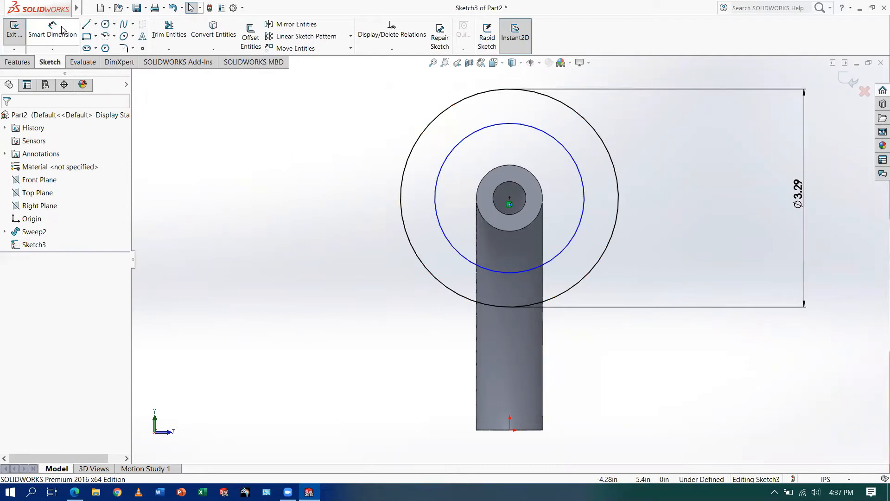
click(436, 191)
click(294, 222)
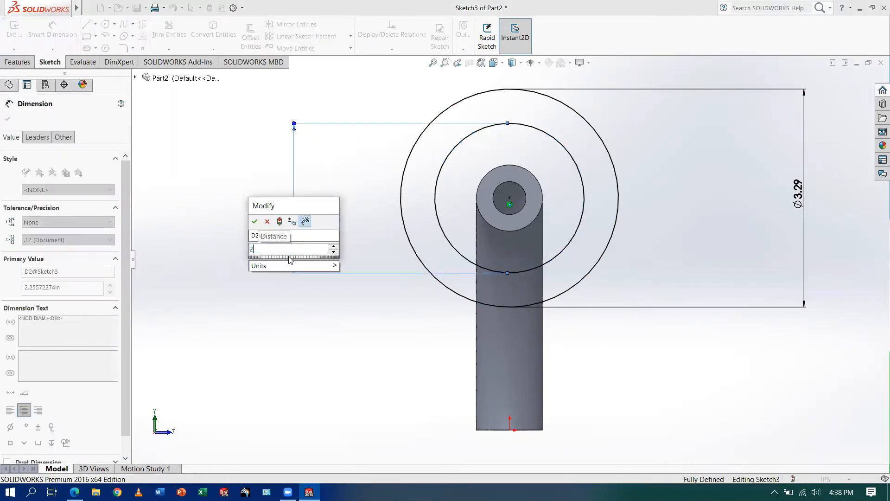
key(Return)
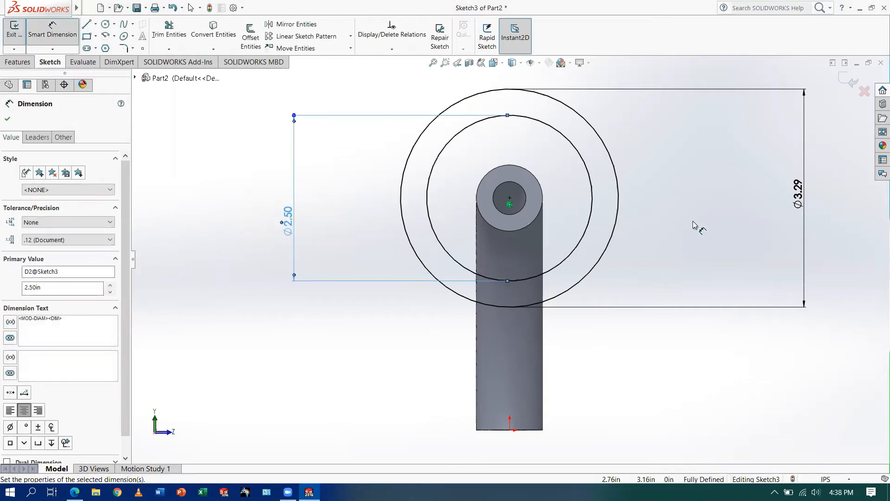
Step: Set the diameter of the large outer flange circle to 3.5 in
click(798, 199)
double_click(798, 199)
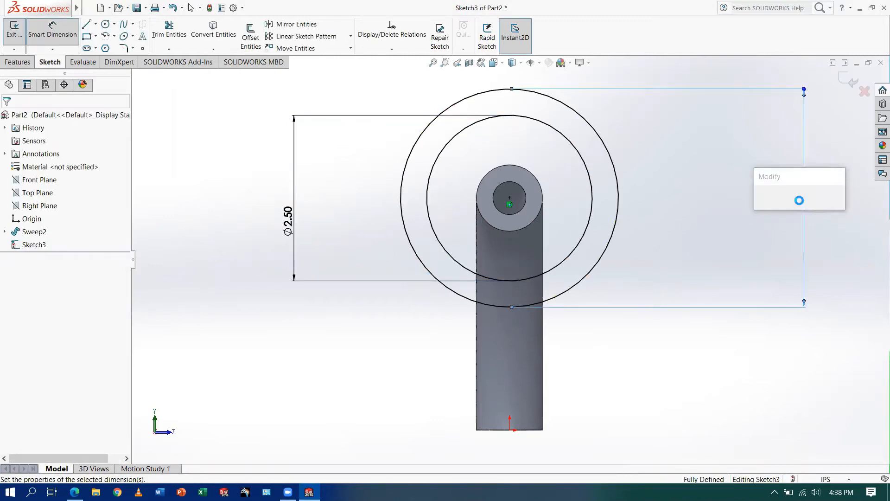
text(3.5)
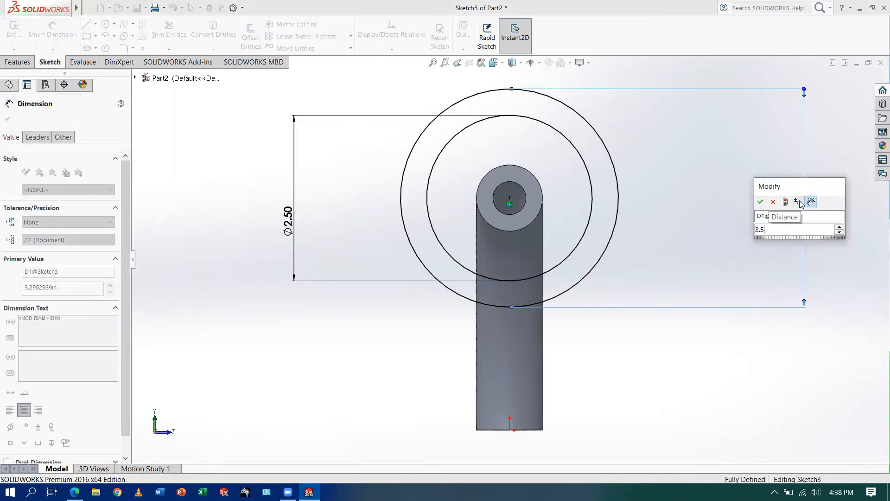
key(Return)
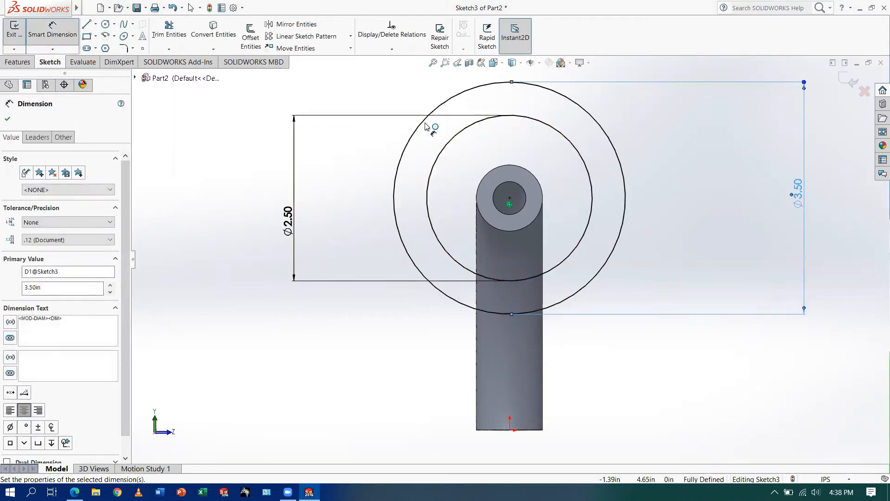
Step: Convert the 2.5 in circle to construction geometry so it serves as the bolt circle
click(460, 135)
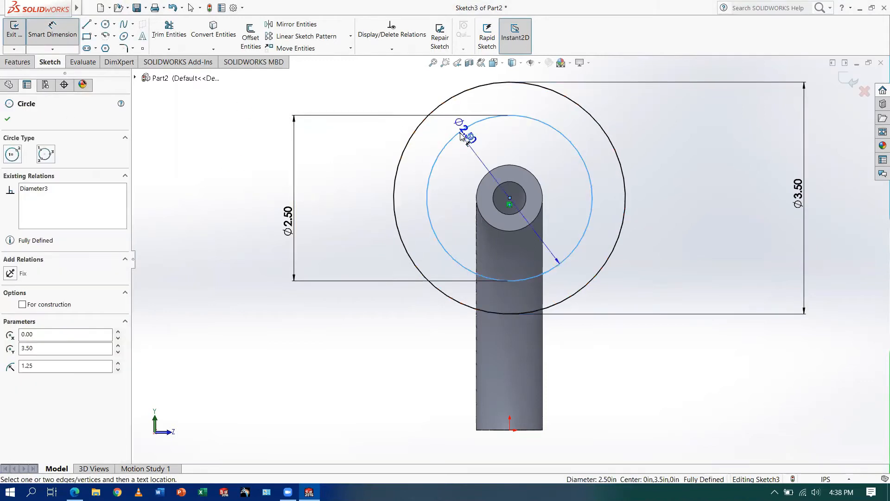
key(Escape)
key(Escape)
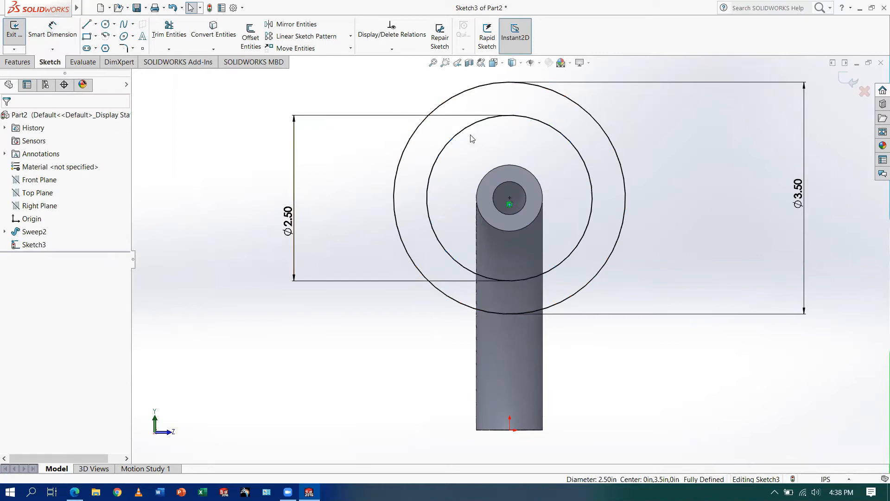
click(468, 135)
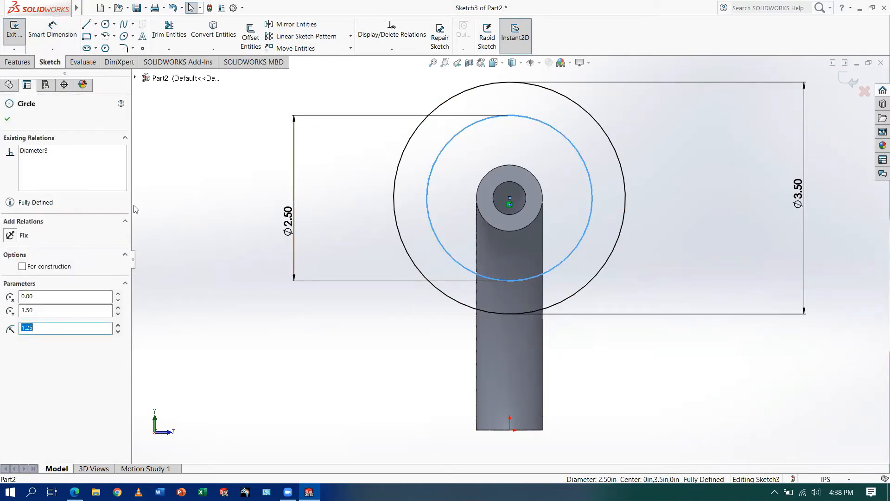
click(22, 267)
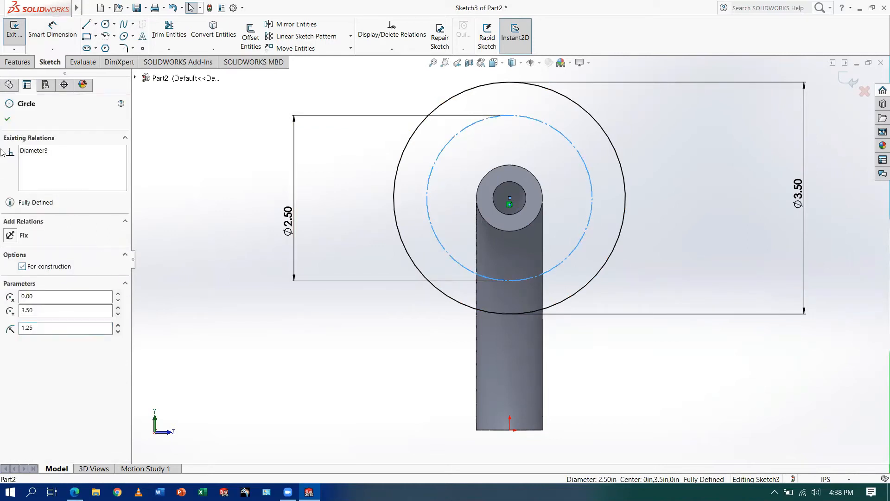
click(7, 121)
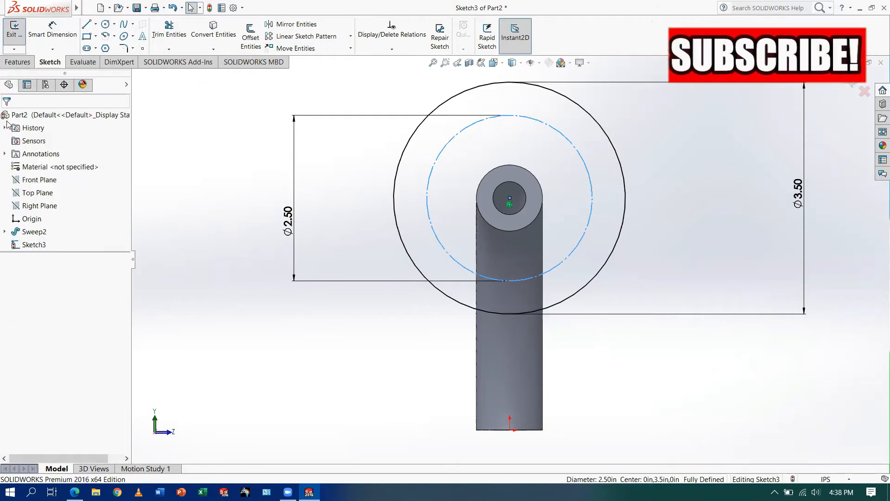
Step: Sketch a bolt hole circle about 0.62 in in diameter, centred on the uppermost point of the construction circle
click(106, 24)
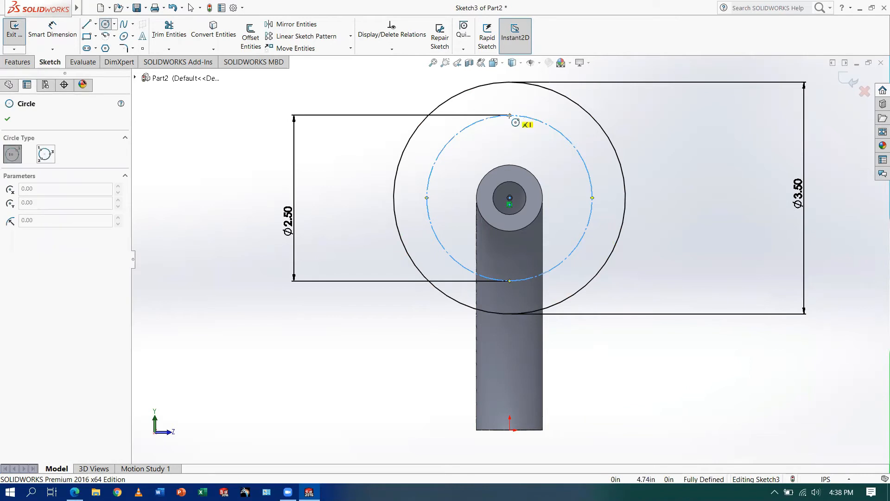
mouse_move(509, 115)
mouse_down()
mouse_move(537, 123)
mouse_move(527, 126)
mouse_up()
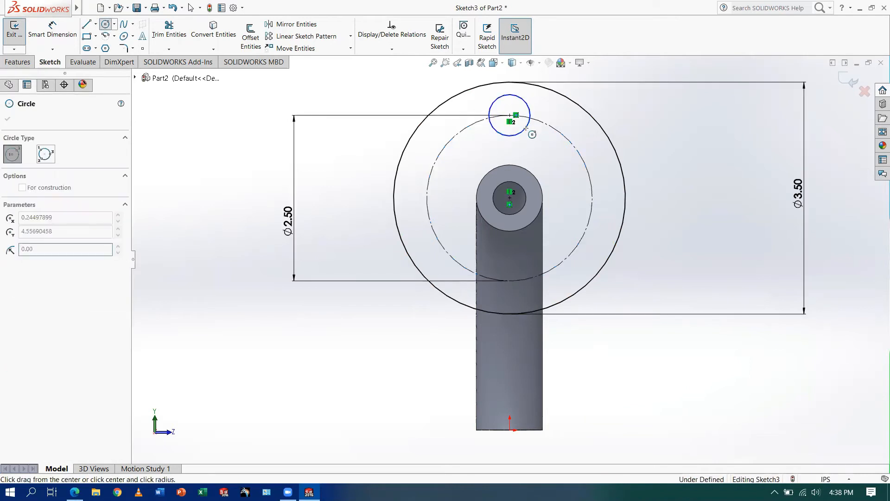
key(Escape)
Step: Dimension the small bolt hole circle with a diameter of 0.25 in
click(53, 34)
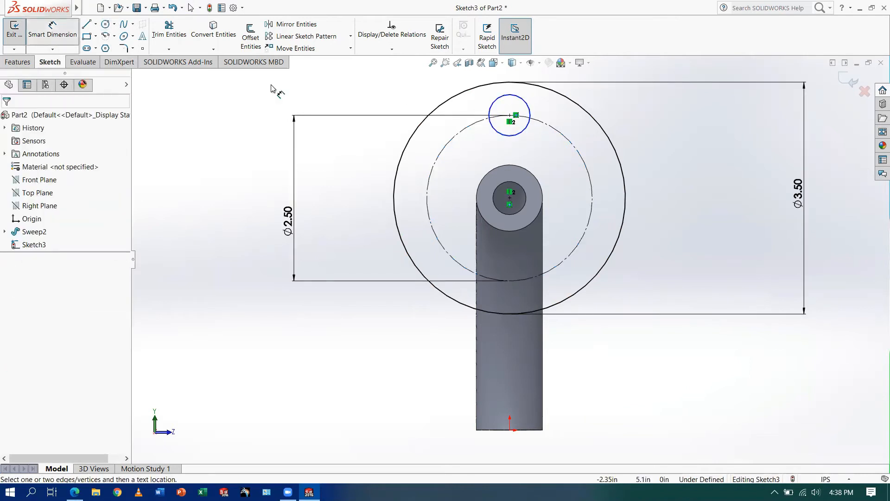
click(495, 106)
click(341, 145)
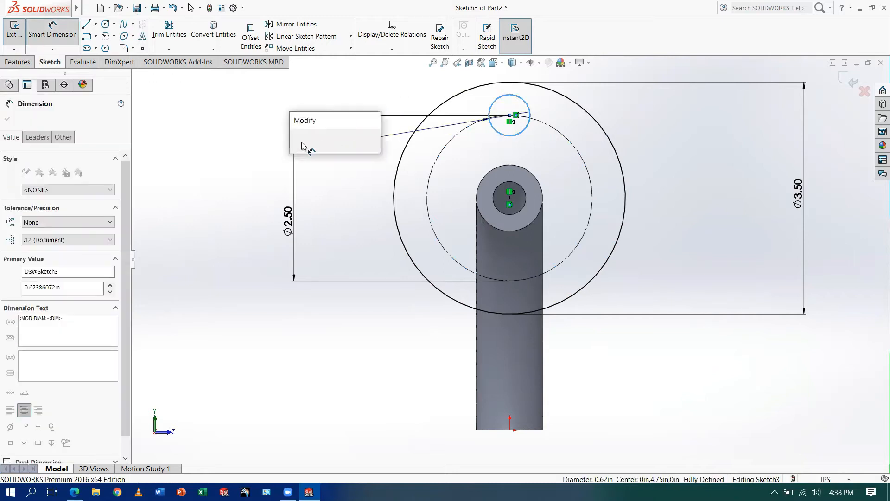
text(0.25)
key(Return)
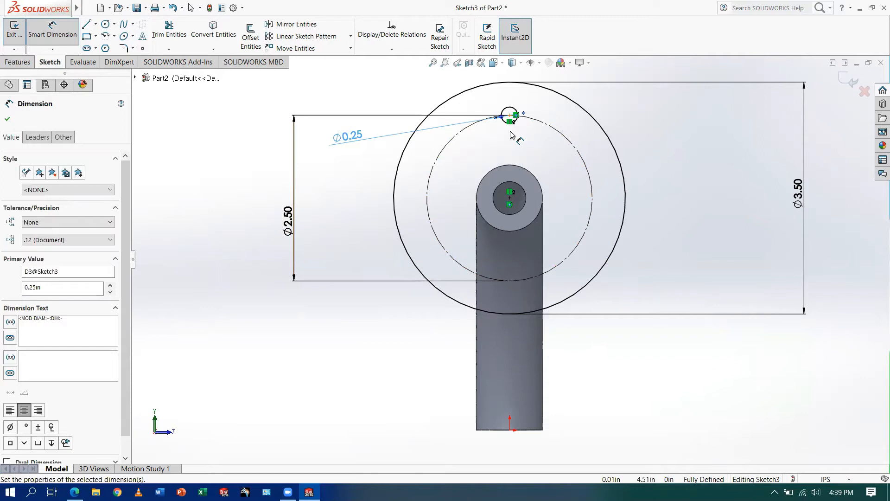
click(53, 37)
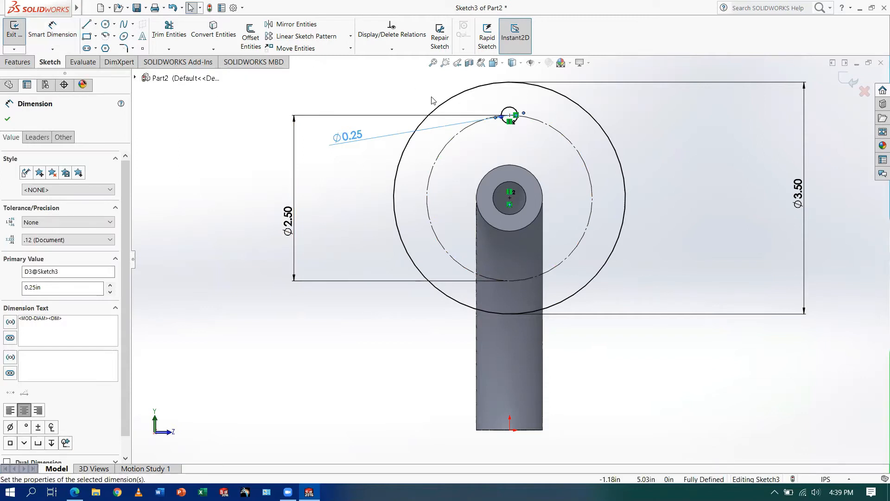
Step: Set up a circular sketch pattern of the bolt hole circle about the pipe's centre, equally spaced over 360 degrees
click(351, 37)
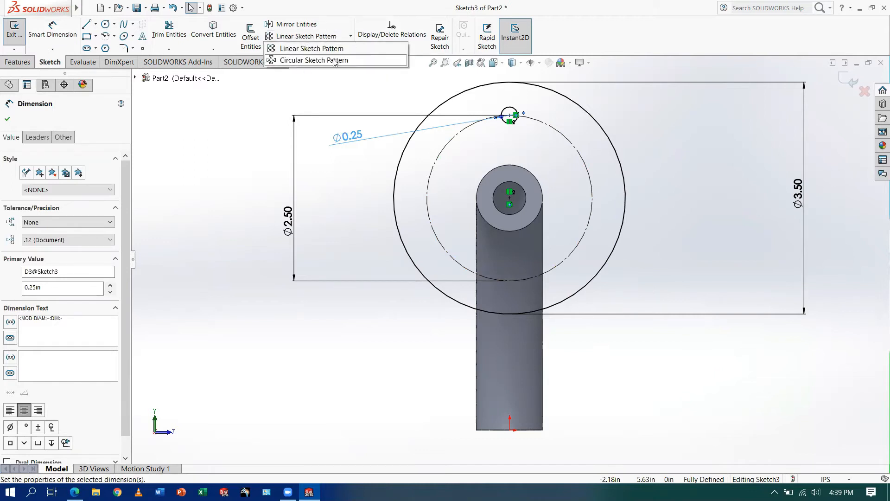
click(314, 61)
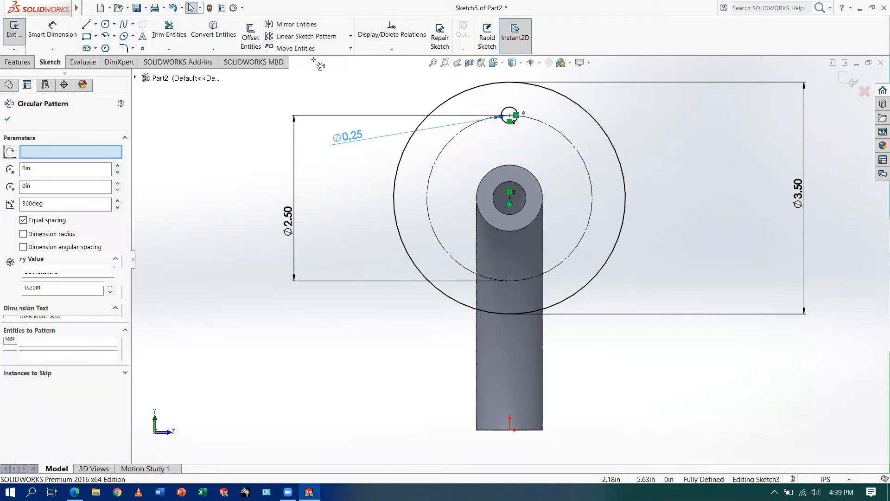
click(52, 353)
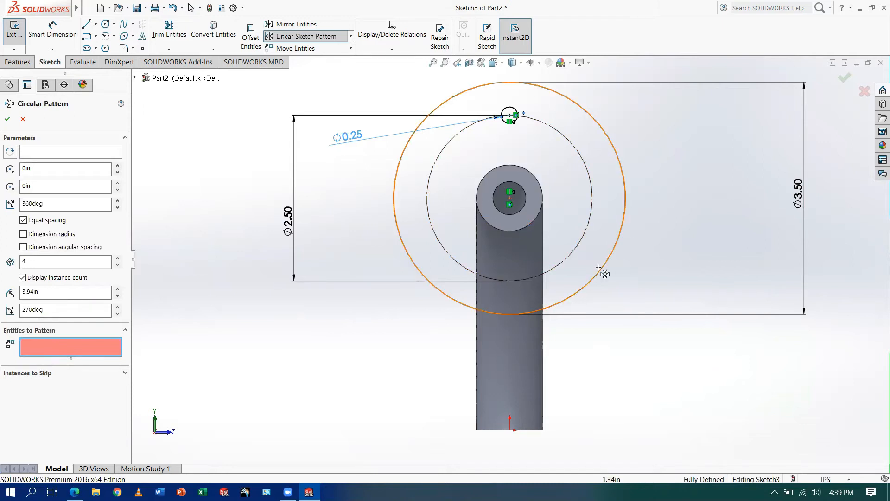
click(542, 205)
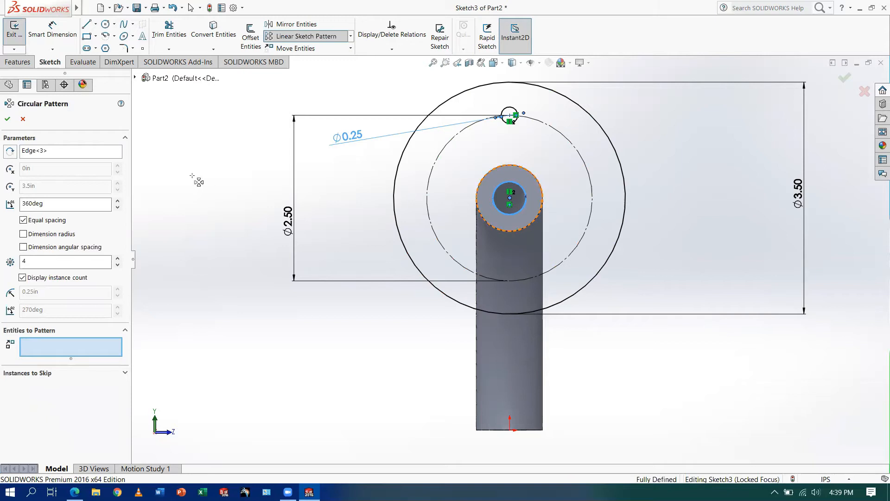
click(506, 113)
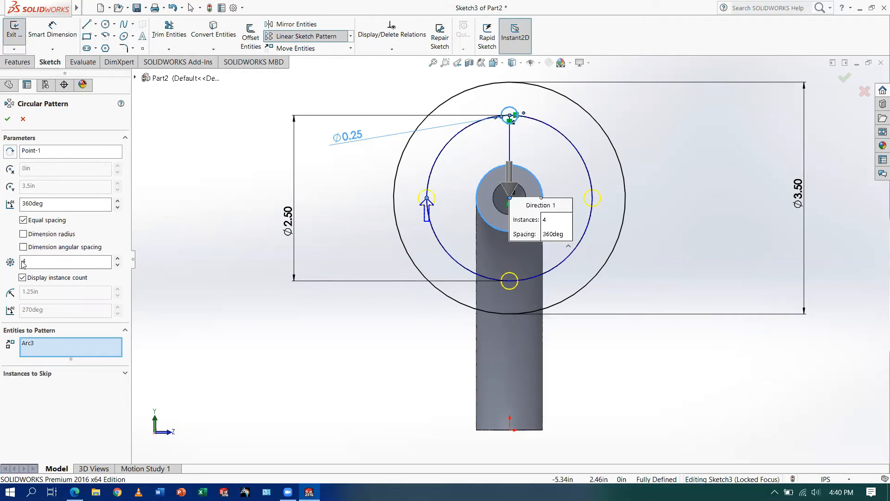
Step: Try raising the circular pattern's instance count to 18
click(118, 259)
click(118, 259)
click(118, 259)
click(118, 258)
click(119, 259)
click(118, 259)
click(118, 259)
click(118, 258)
click(119, 259)
click(118, 258)
click(118, 258)
click(118, 258)
click(119, 259)
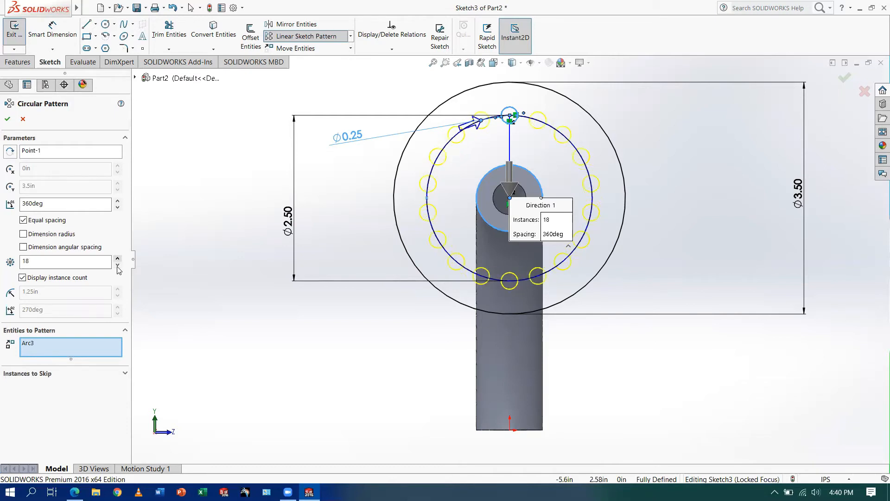
Step: Set the circular pattern to 4 instances, accept it and close the flange sketch
click(118, 265)
click(118, 265)
click(118, 266)
click(118, 266)
click(117, 265)
click(118, 265)
click(118, 265)
click(118, 265)
click(118, 265)
click(117, 265)
click(118, 265)
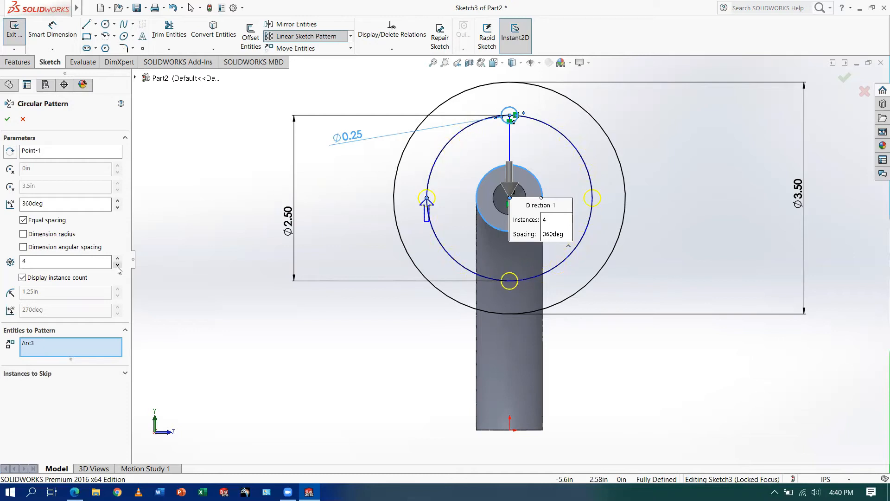
click(8, 120)
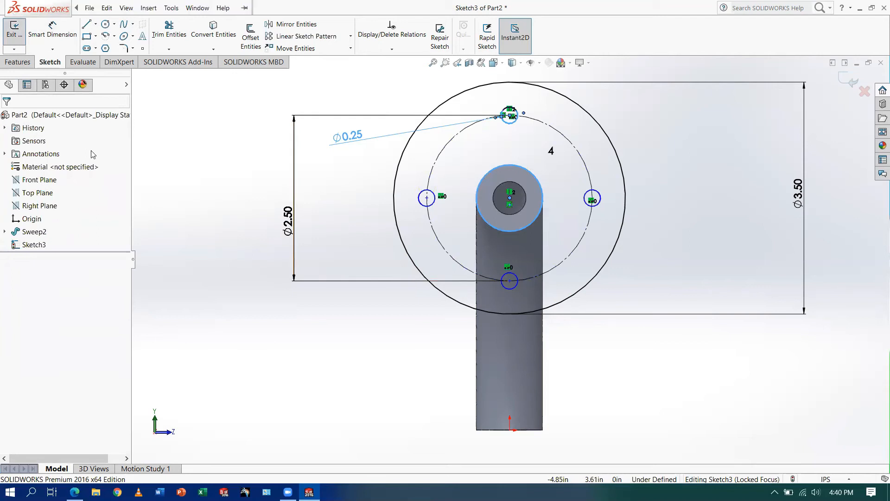
click(18, 37)
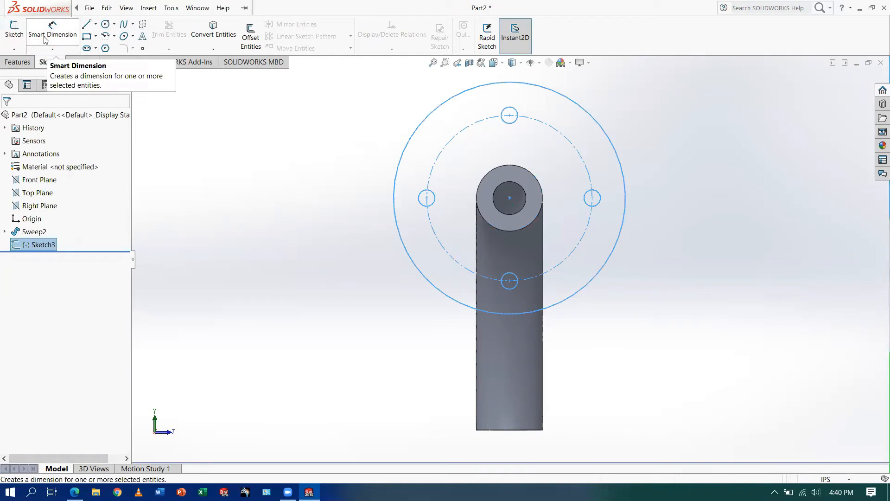
Step: Extrude the flange sketch as a 0.25 in blind boss merged with the pipe
click(17, 62)
click(18, 37)
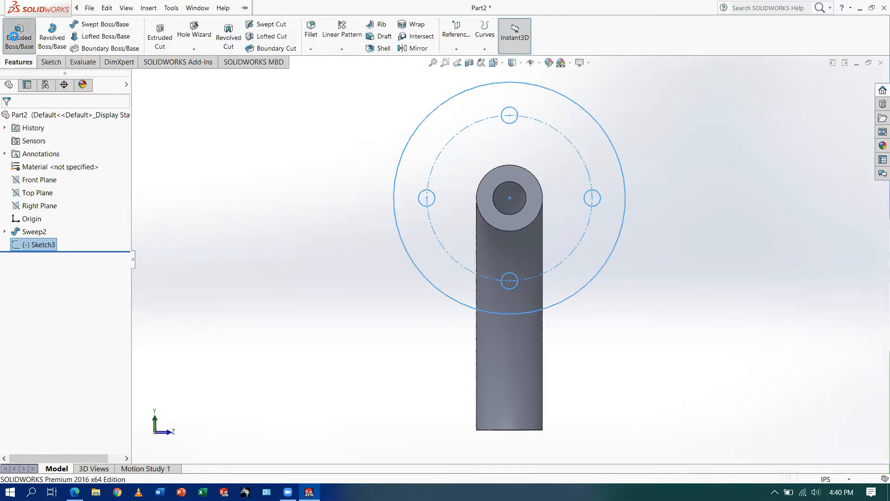
click(47, 226)
key(BackSpace)
key(BackSpace)
key(BackSpace)
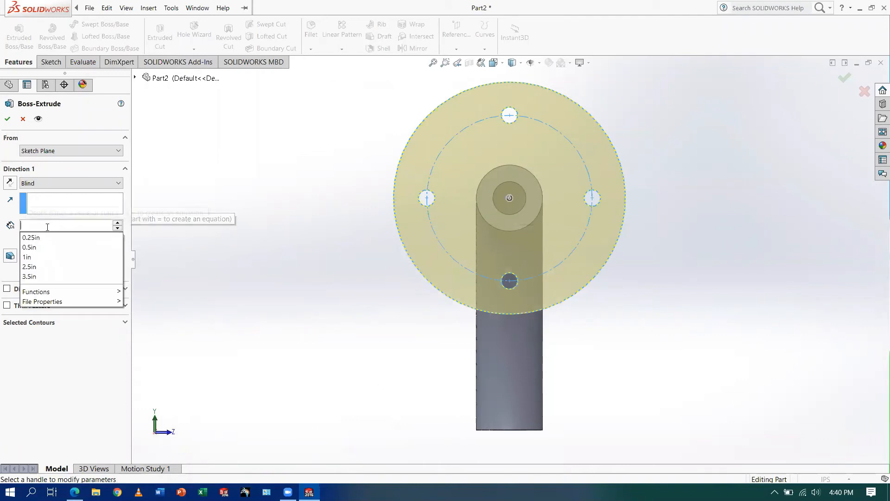
text(25)
key(Return)
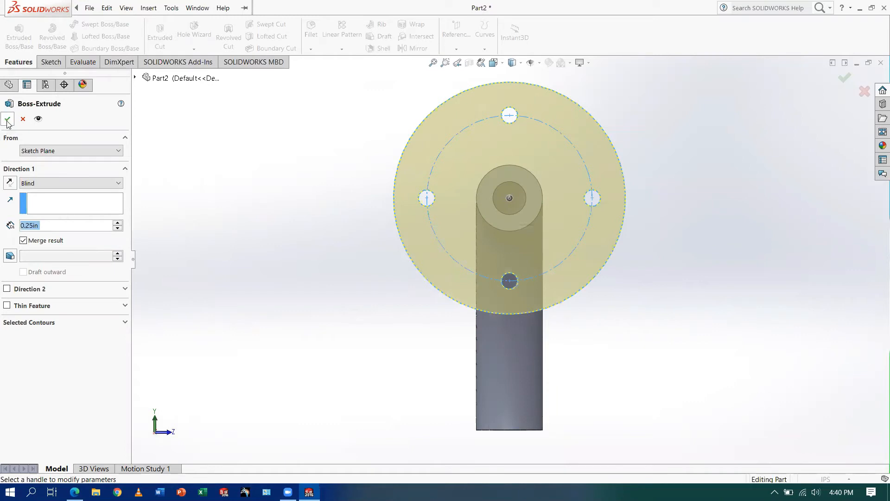
key(Return)
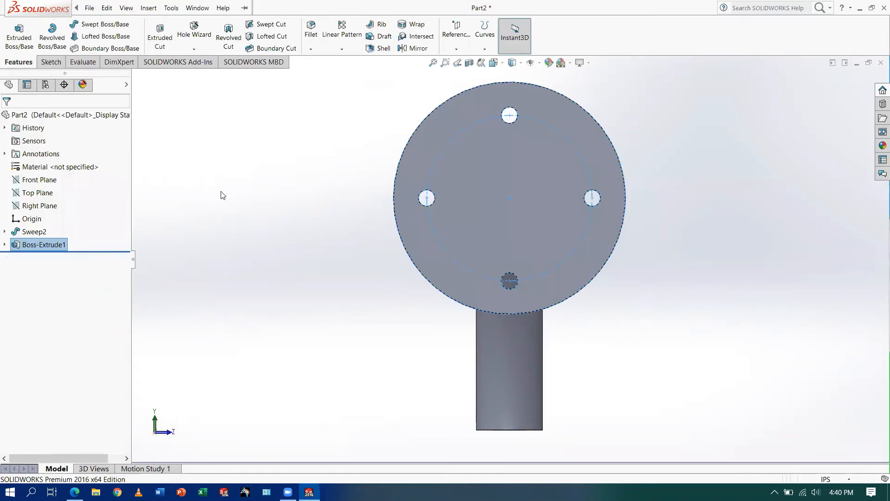
Step: Compare the extruded flange with the drawing in the PDF workbook, and undo the flange extrusion
click(336, 387)
middle_drag(336, 387, 271, 386)
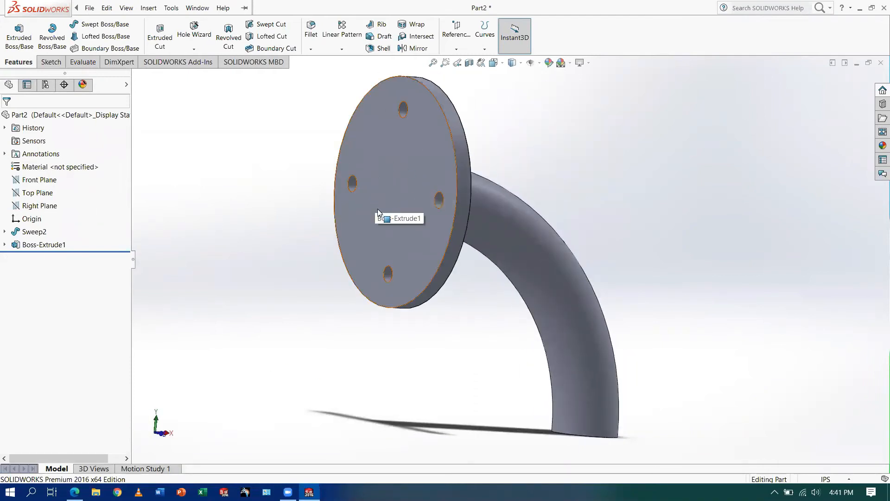
key(alt+Tab)
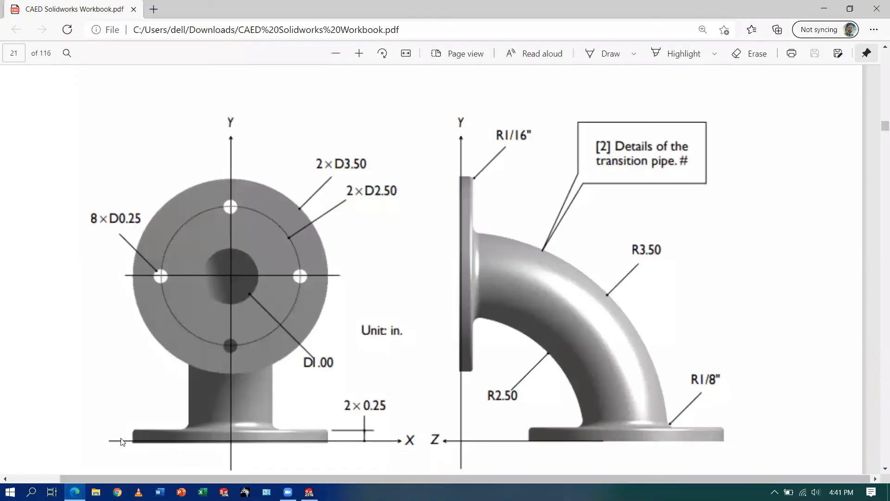
key(alt+Tab)
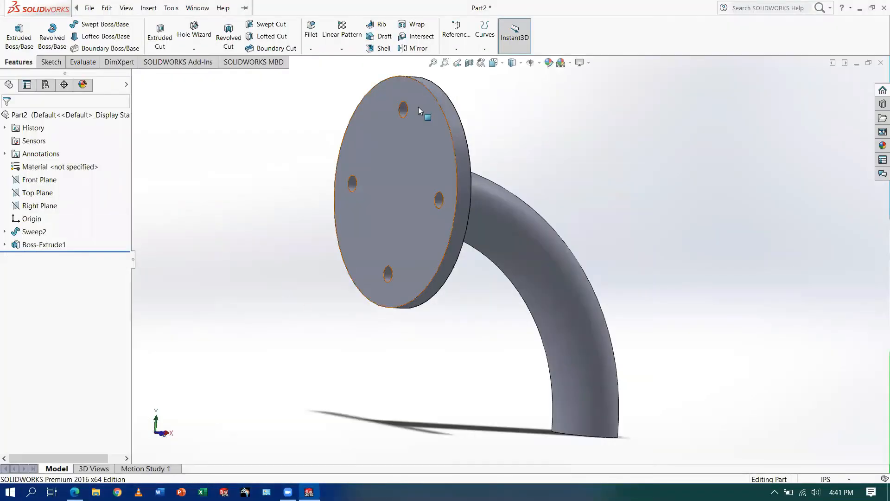
key(ctrl+z)
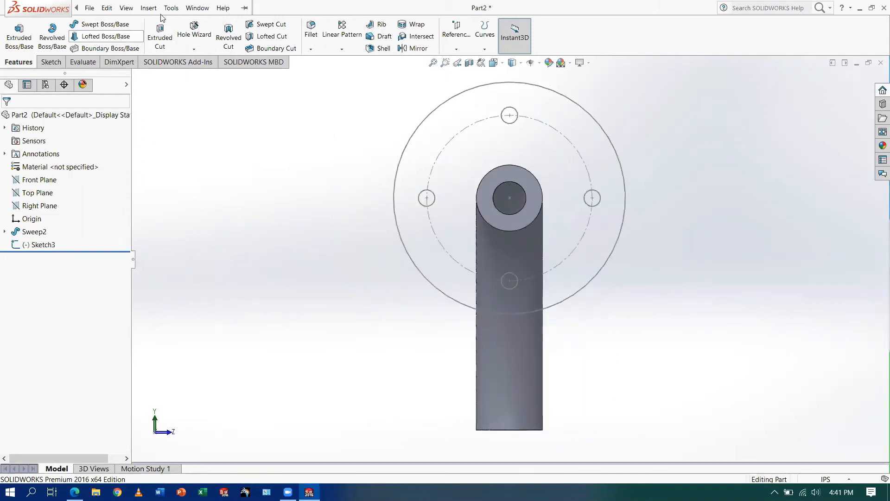
Step: Reopen the flange sketch, add a centre circle matching the pipe's bore, and close the sketch
click(48, 62)
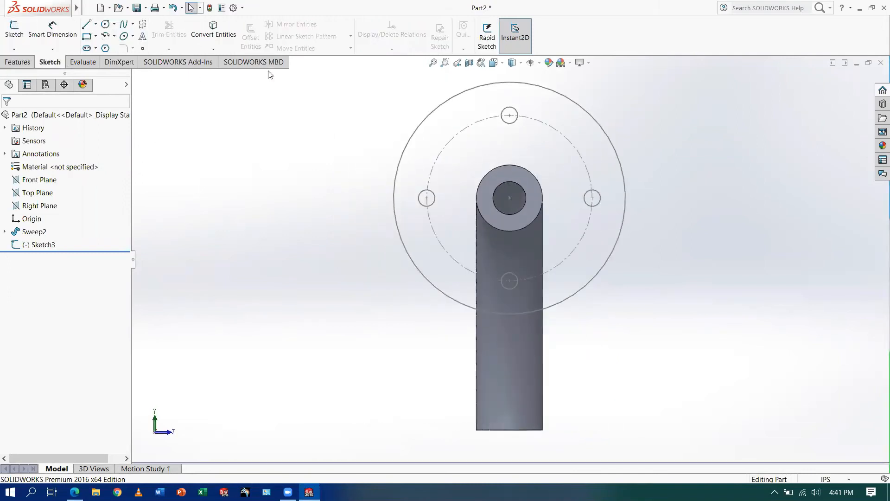
click(49, 245)
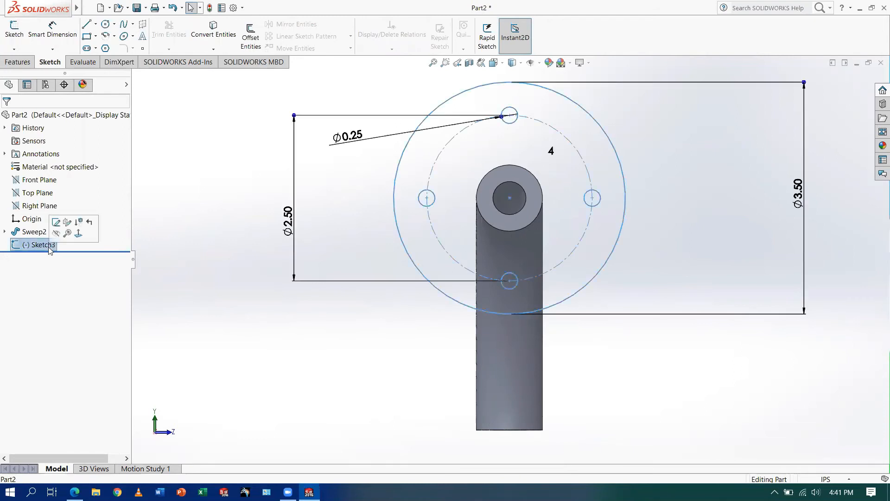
click(10, 35)
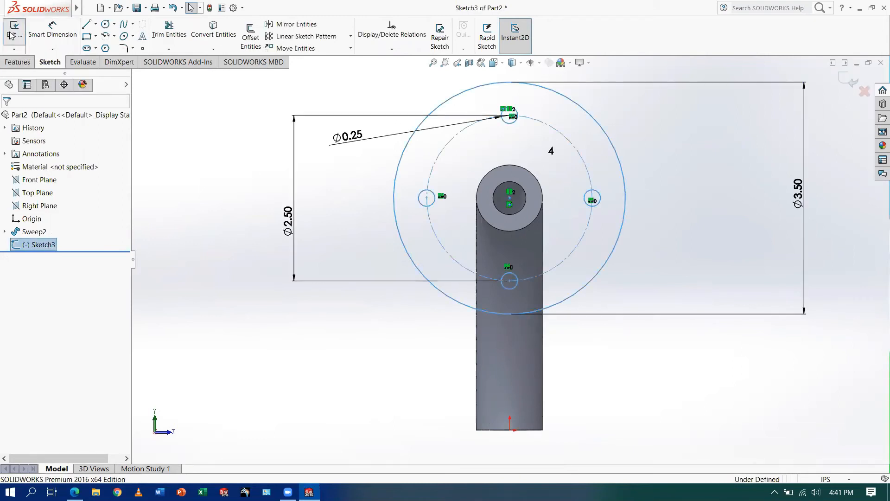
click(105, 25)
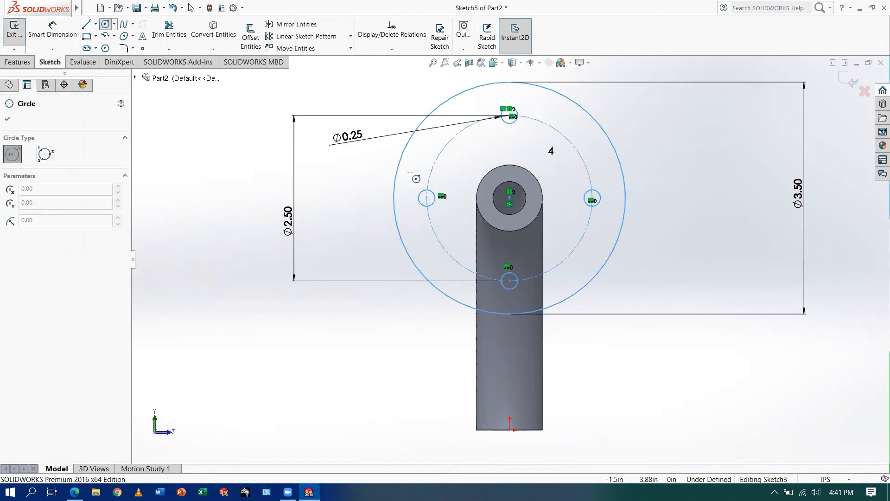
click(510, 200)
click(526, 204)
key(Escape)
click(12, 35)
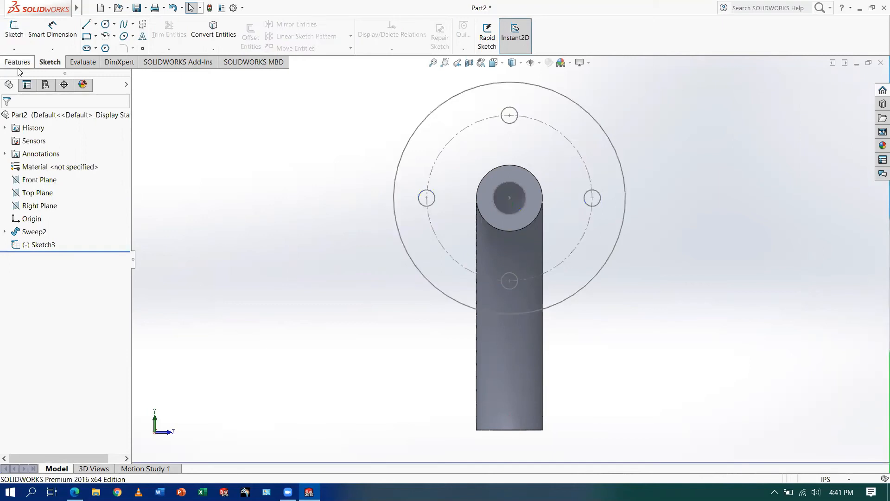
Step: Extrude the flange sketch as a 0.25 in blind boss merged with the pipe
click(17, 63)
click(19, 35)
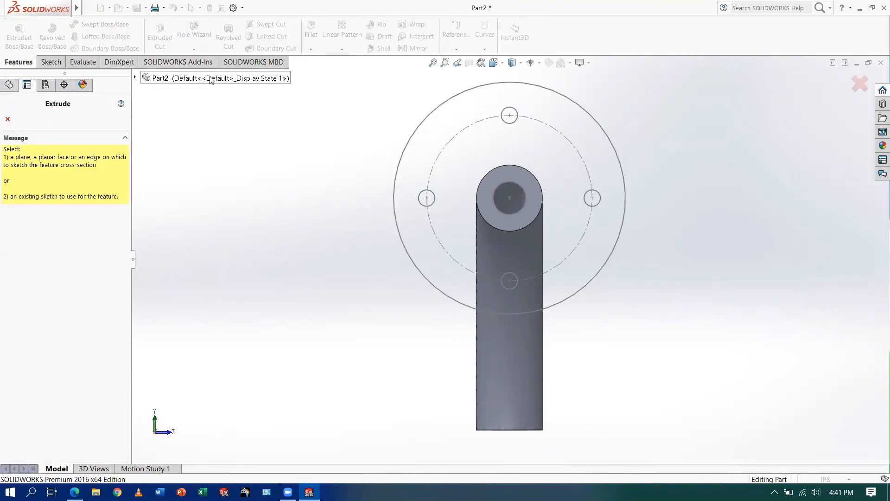
click(210, 80)
click(182, 208)
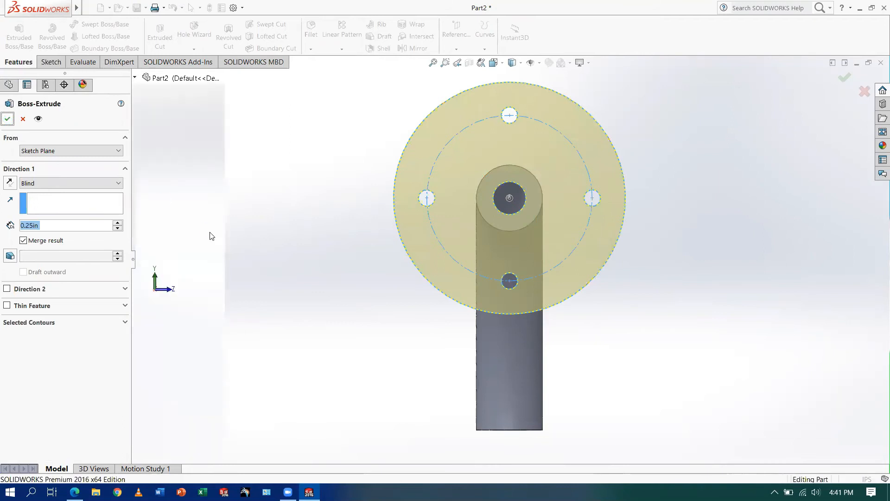
key(Return)
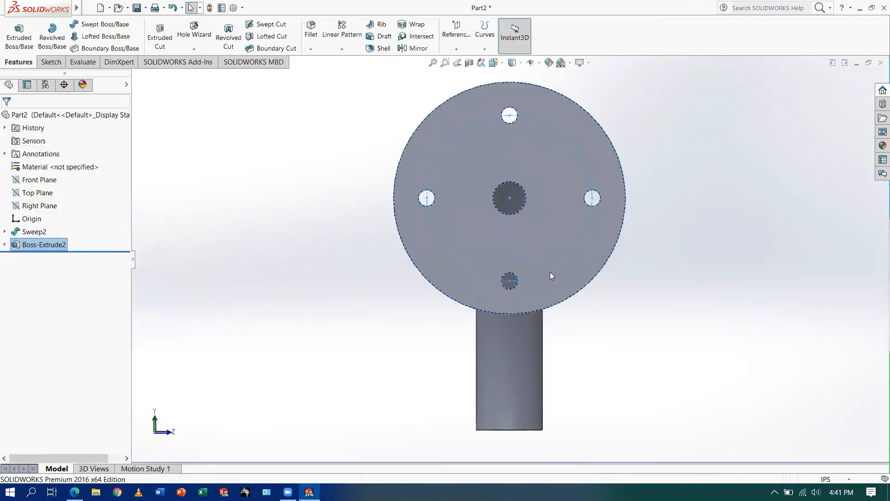
click(317, 319)
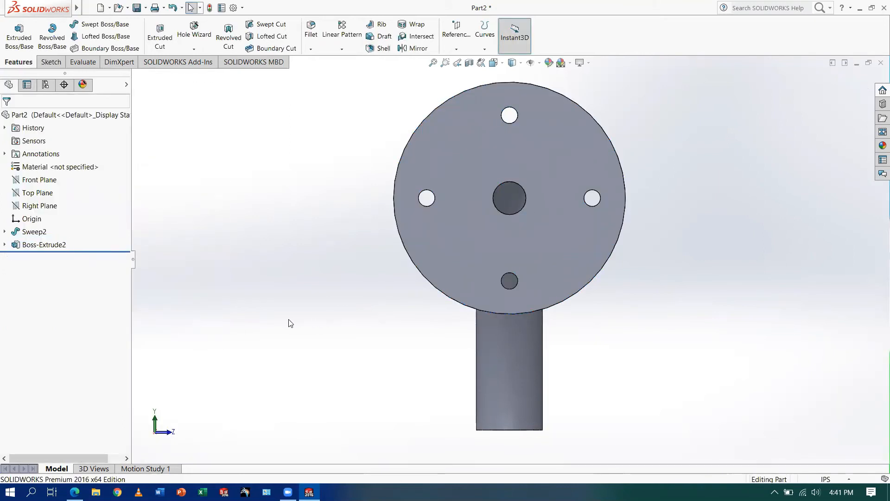
middle_drag(244, 320, 319, 233)
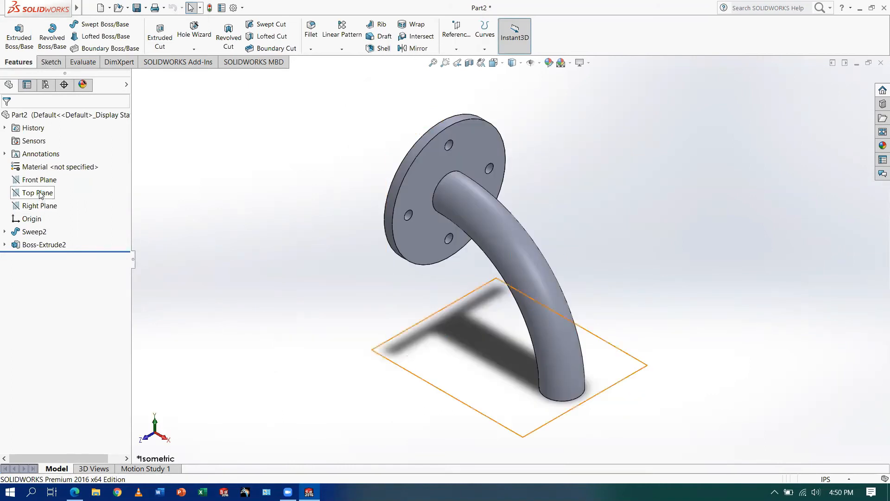
Step: Sketch a line about 1 in long on the Front Plane, joining the midpoints of the pipe's outer and inner curved edges, and close the sketch
click(43, 180)
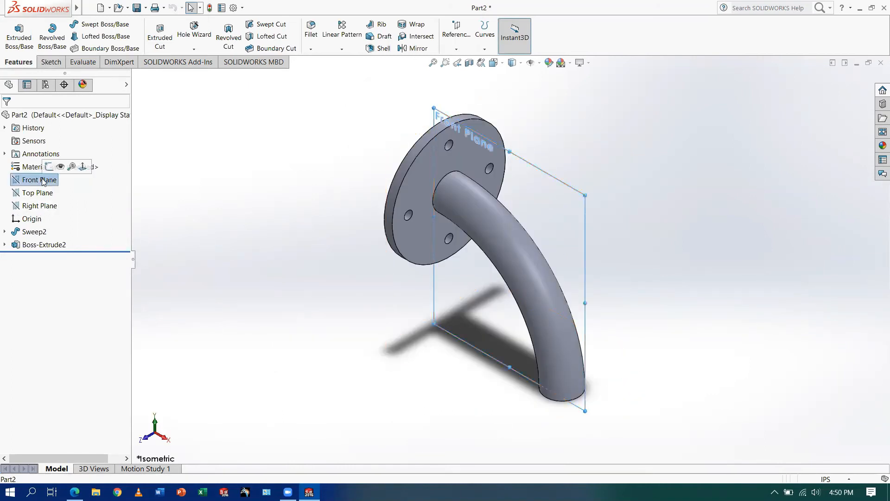
click(49, 62)
click(14, 33)
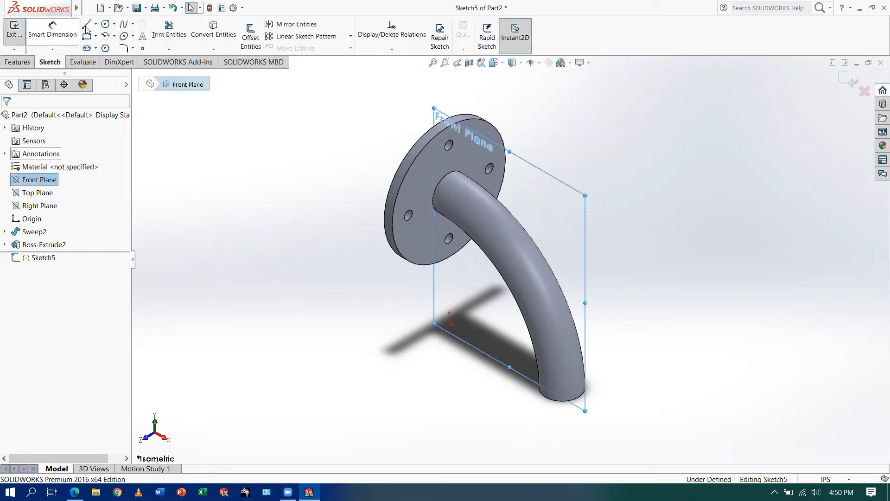
click(501, 65)
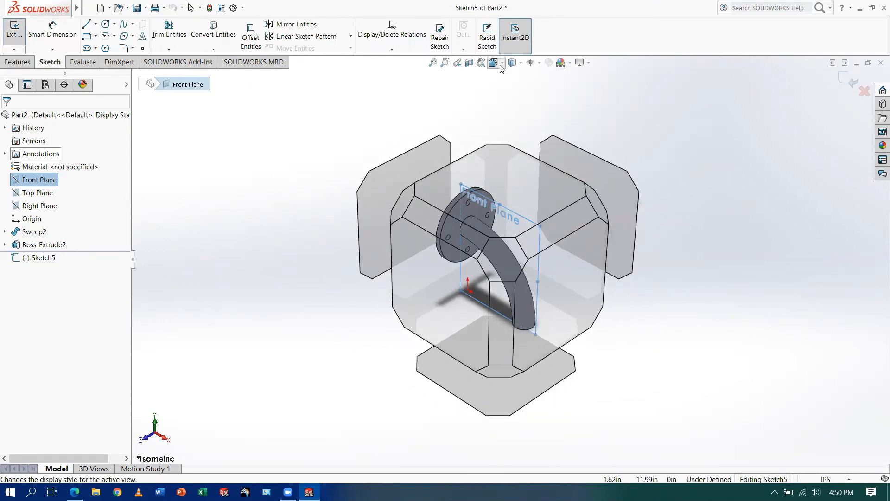
click(502, 65)
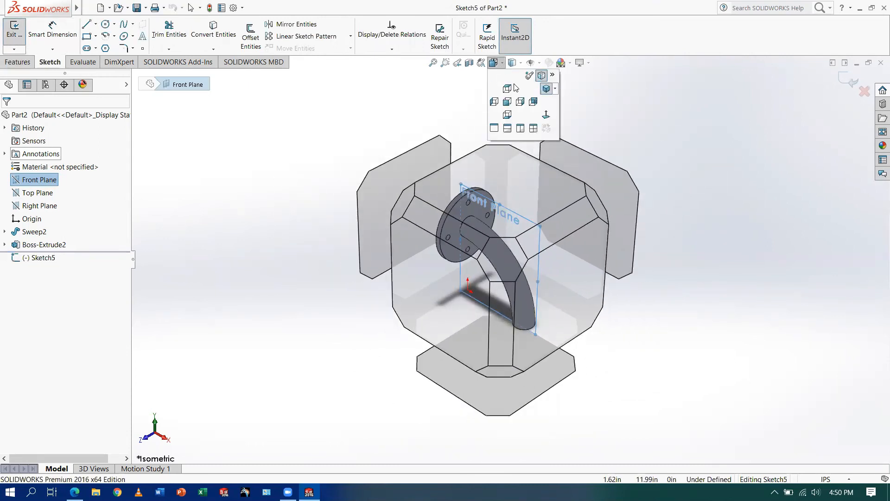
click(546, 115)
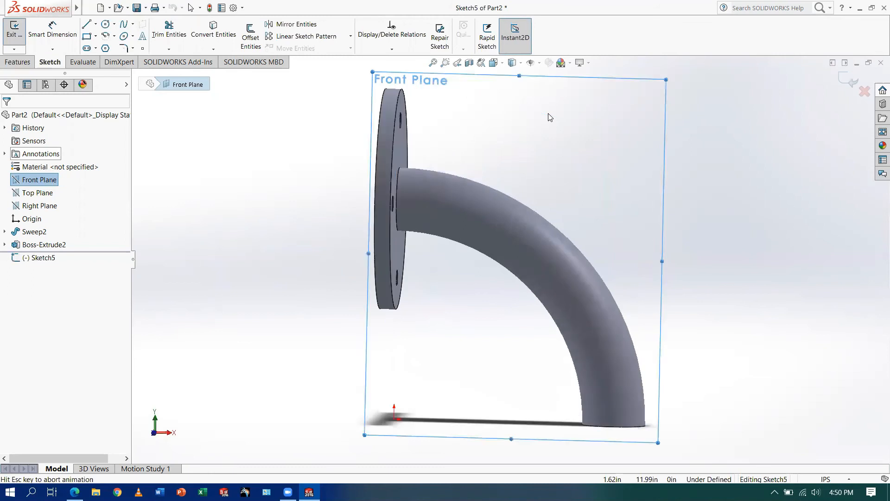
click(85, 27)
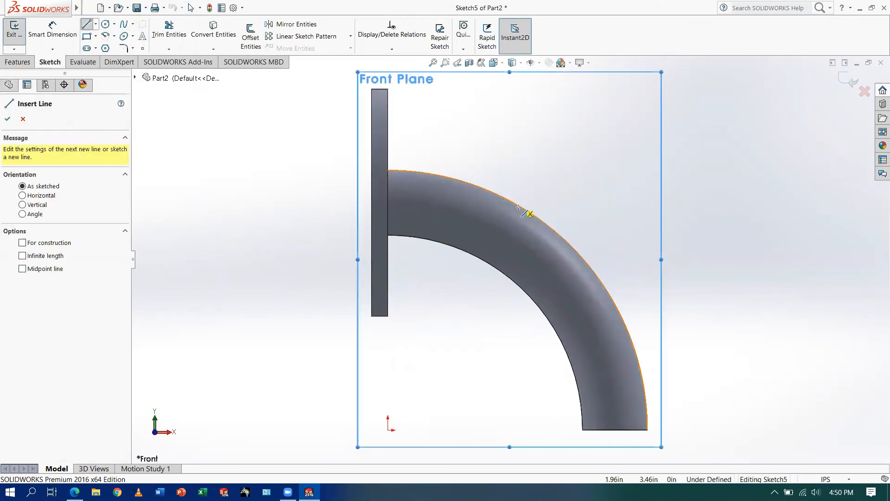
click(570, 247)
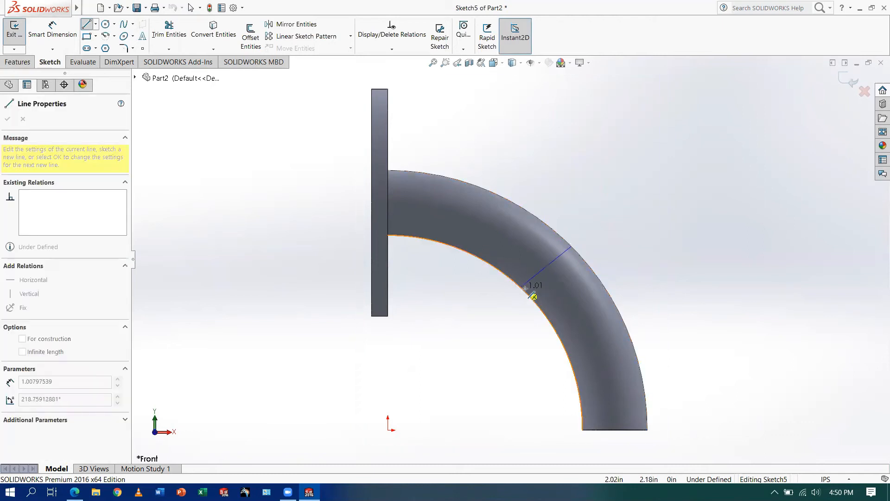
click(524, 292)
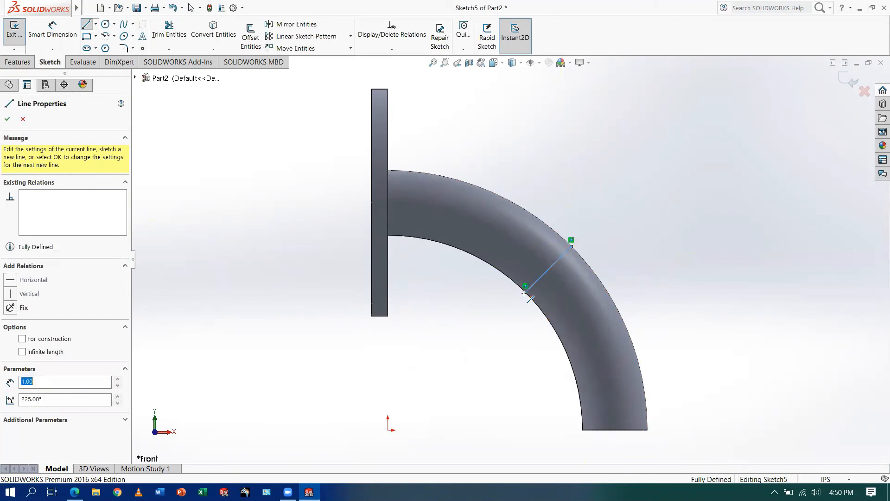
key(Escape)
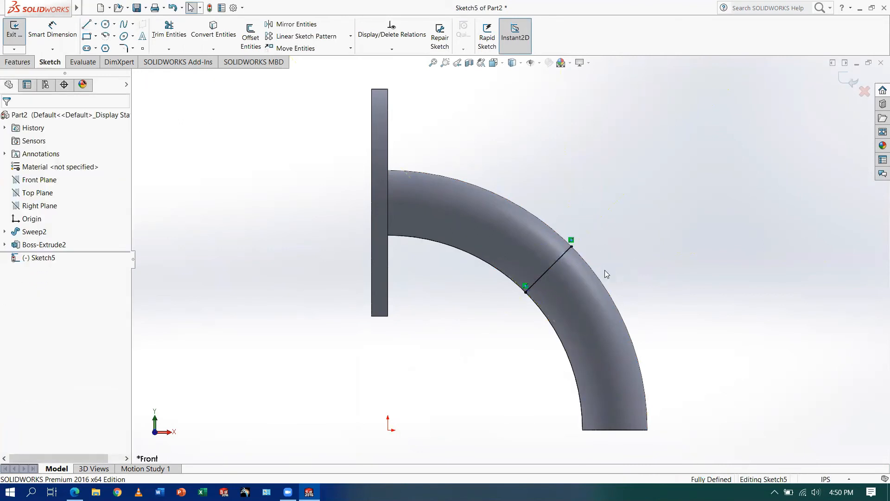
click(17, 43)
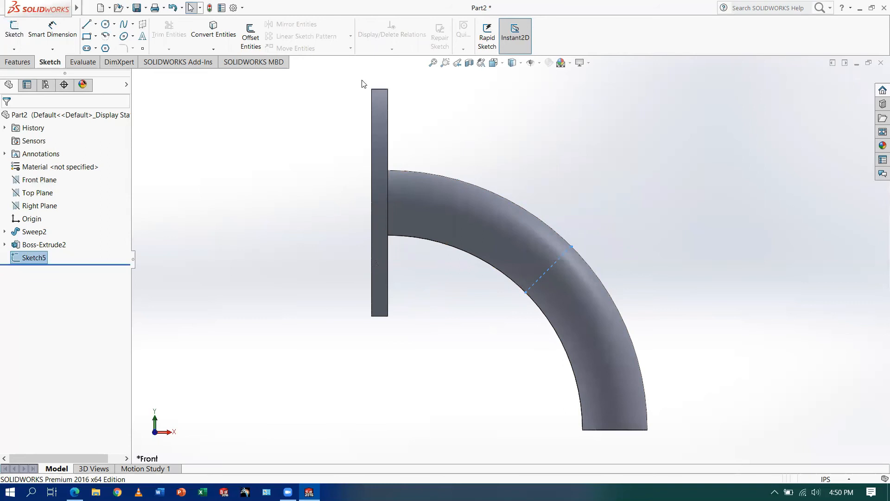
Step: Create a reference plane coincident with the line across the pipe bend and perpendicular to the Front Plane
click(24, 63)
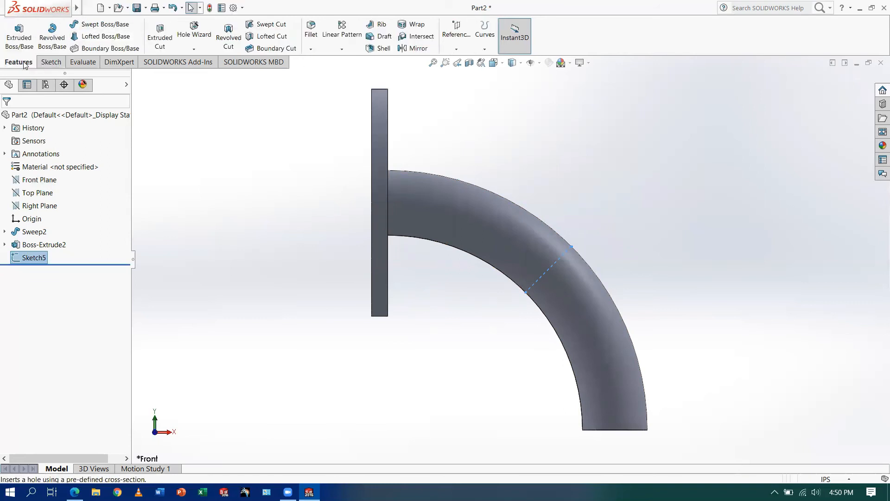
click(463, 52)
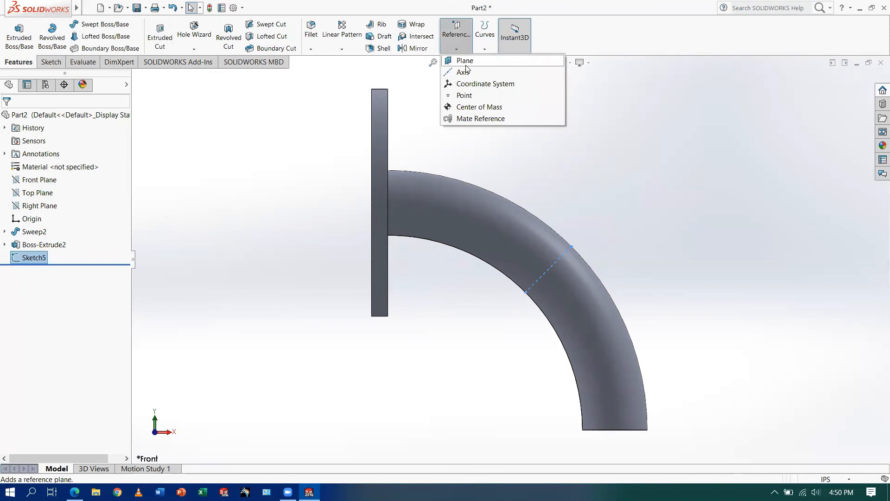
click(466, 61)
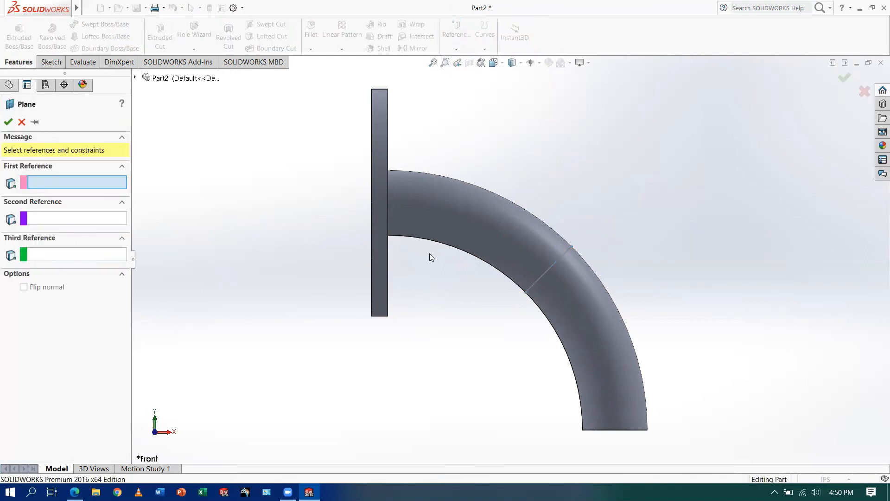
click(551, 270)
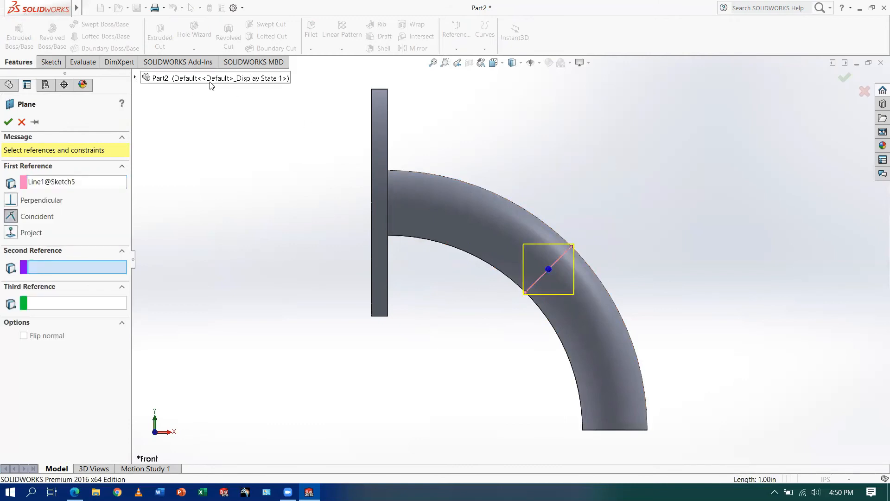
click(135, 77)
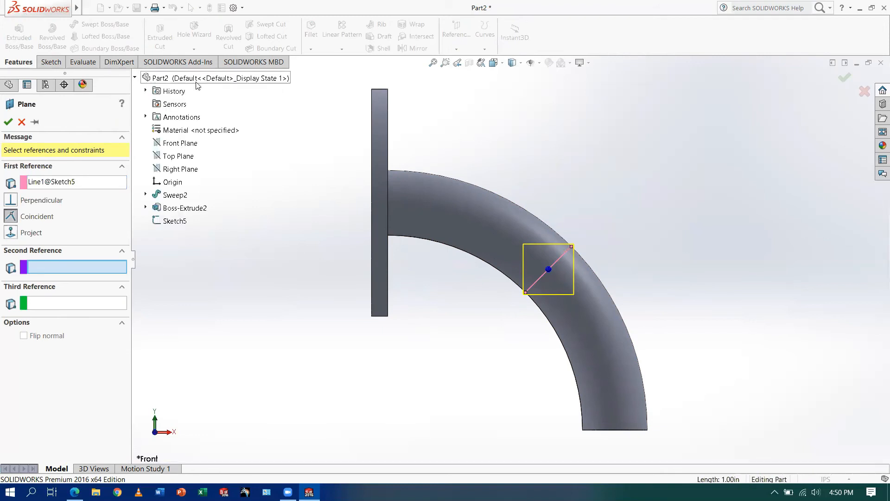
click(180, 144)
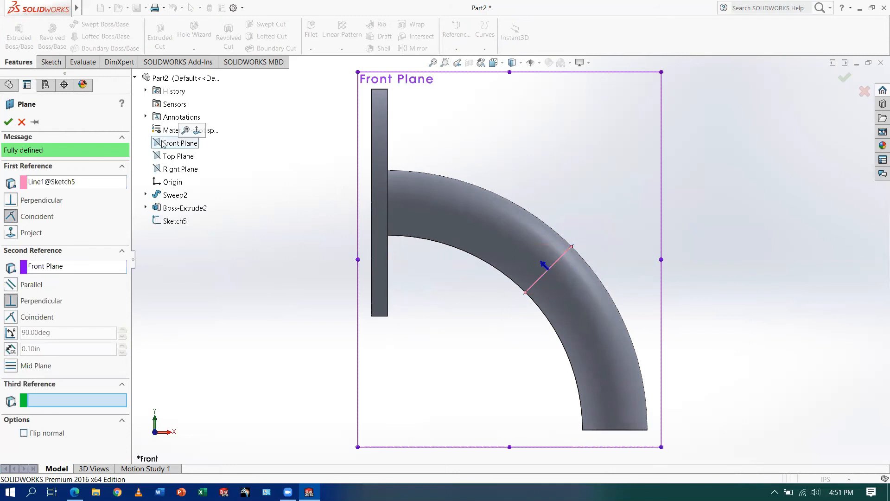
click(8, 122)
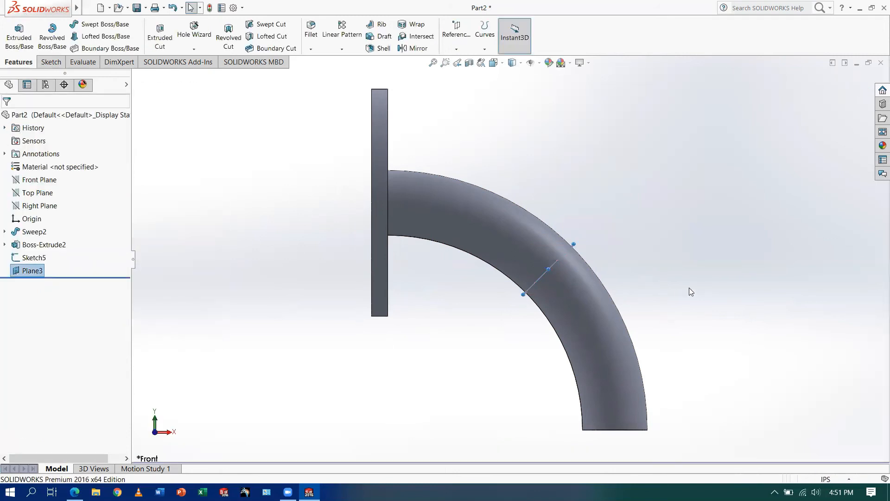
click(692, 267)
middle_drag(691, 267, 632, 265)
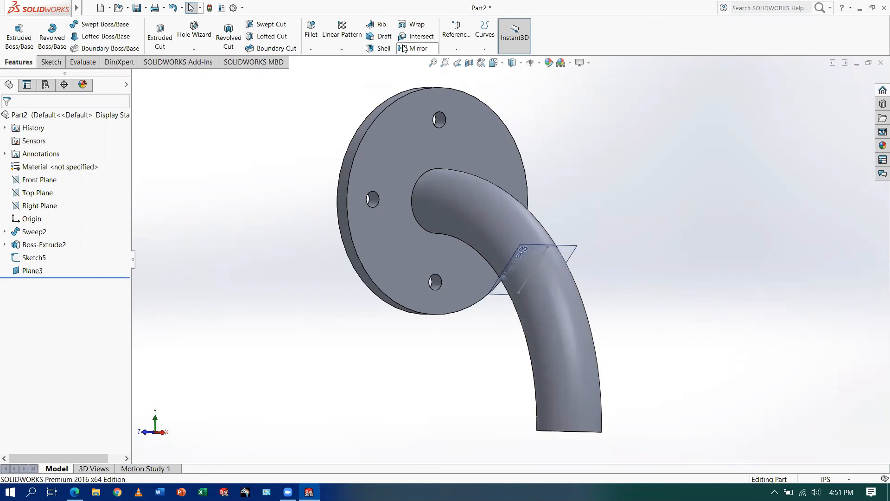
Step: Create a second reference plane coincident with the sketched line and perpendicular to Plane3
click(460, 54)
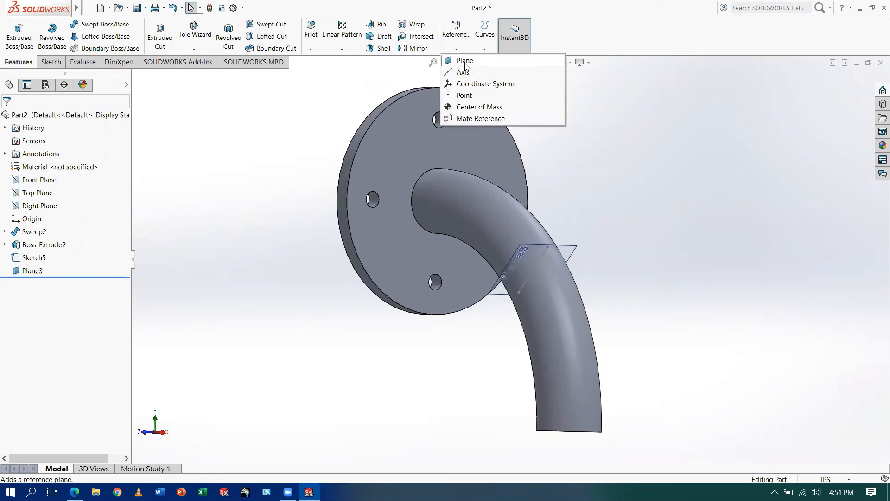
click(464, 61)
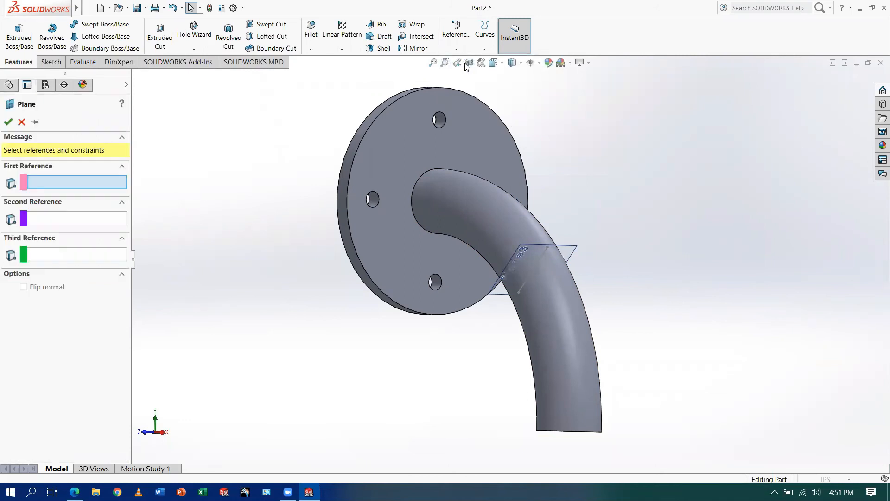
click(536, 266)
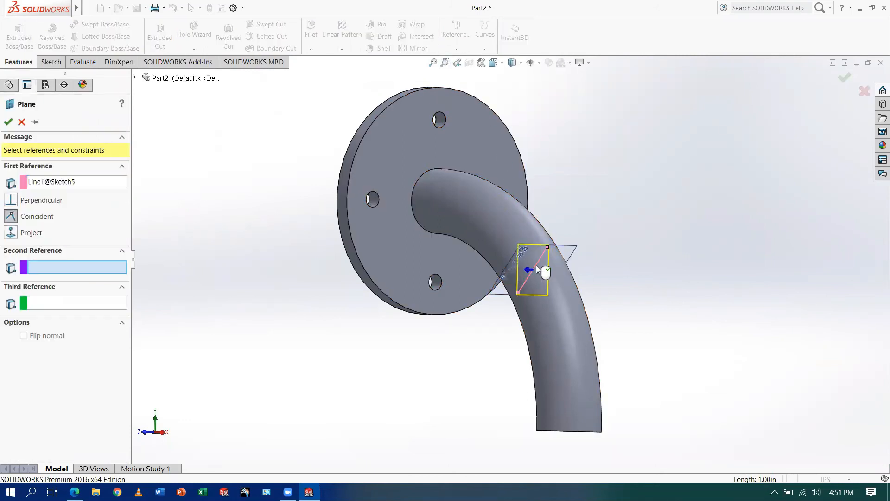
click(578, 247)
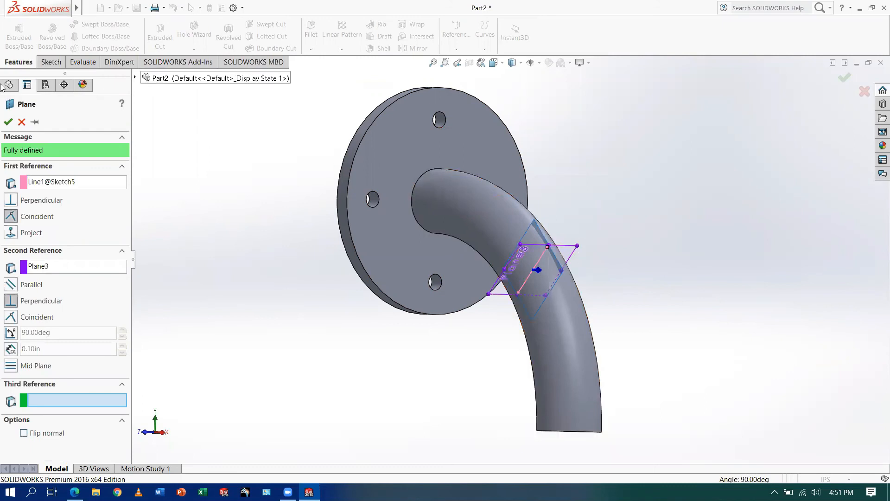
click(8, 121)
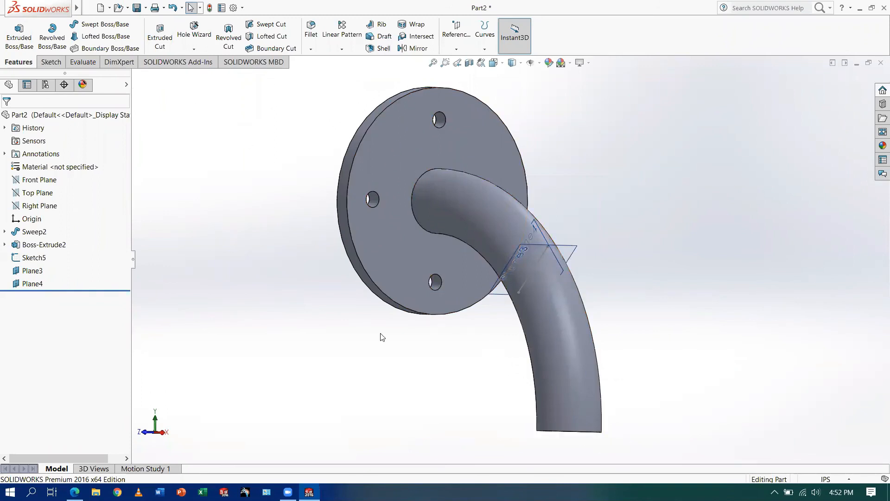
click(51, 61)
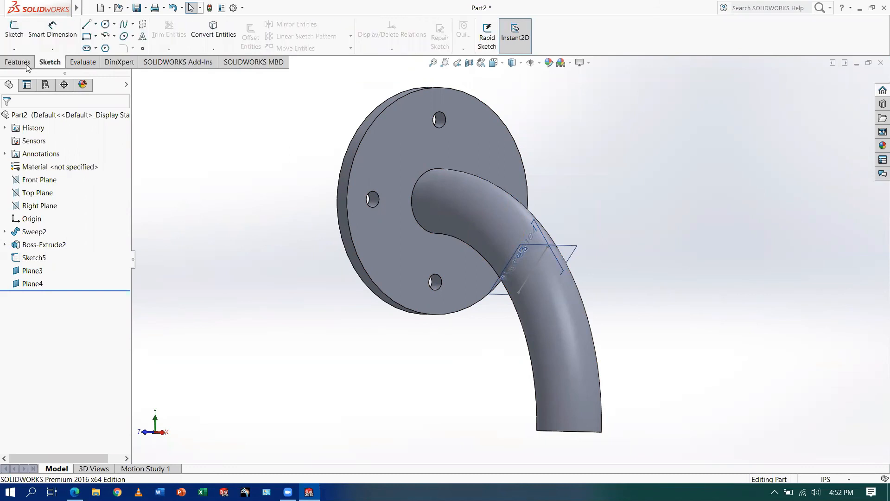
click(7, 64)
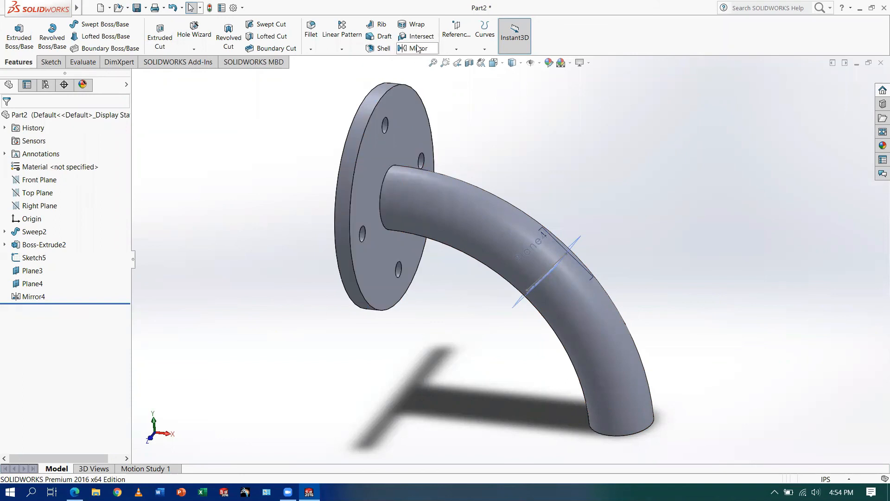
Step: Mirror the bolted flange extrusion about Plane3 onto the other end of the curved pipe
click(417, 48)
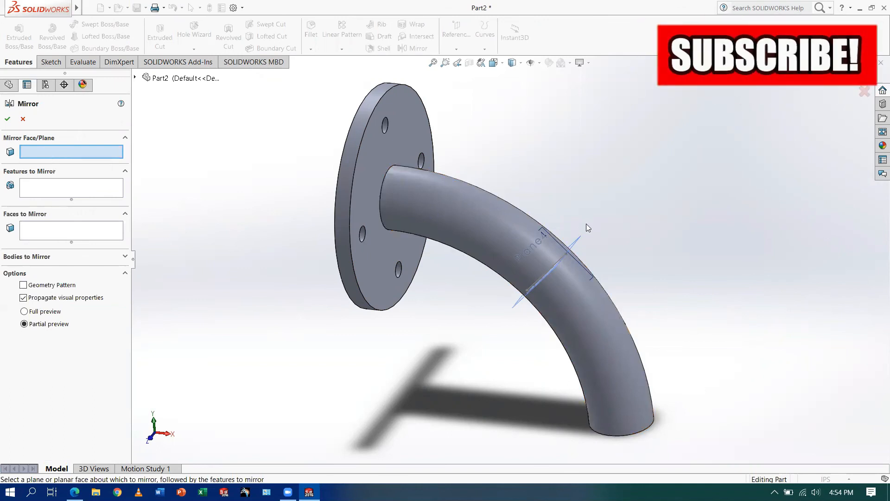
click(573, 242)
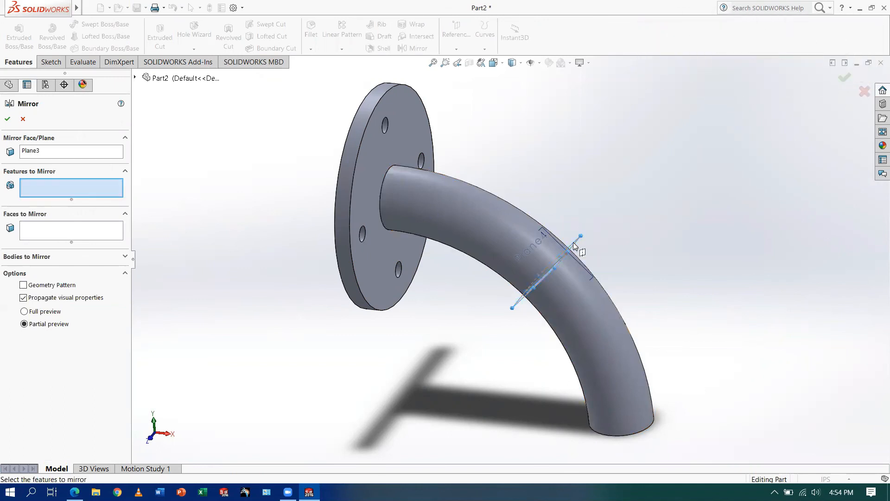
click(46, 229)
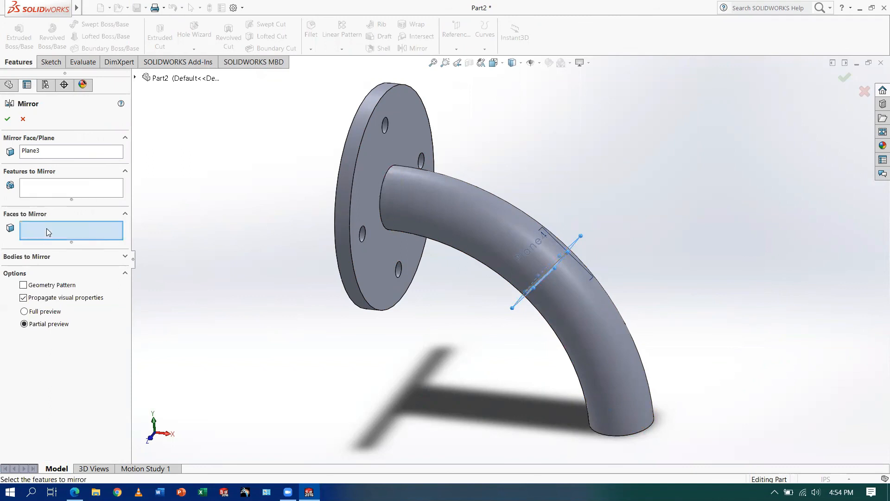
click(51, 187)
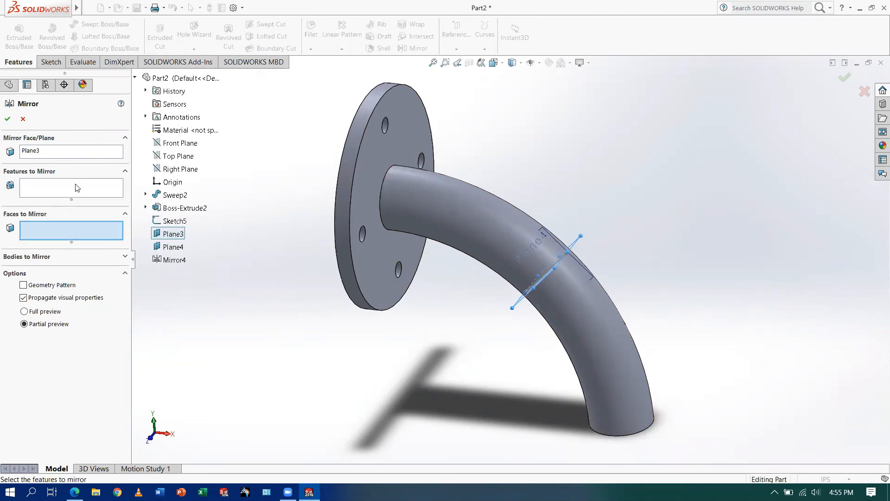
click(75, 184)
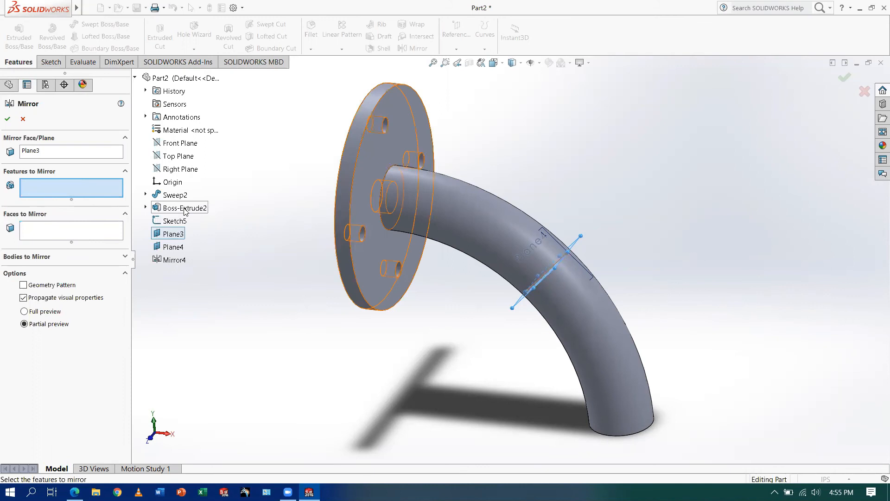
click(185, 208)
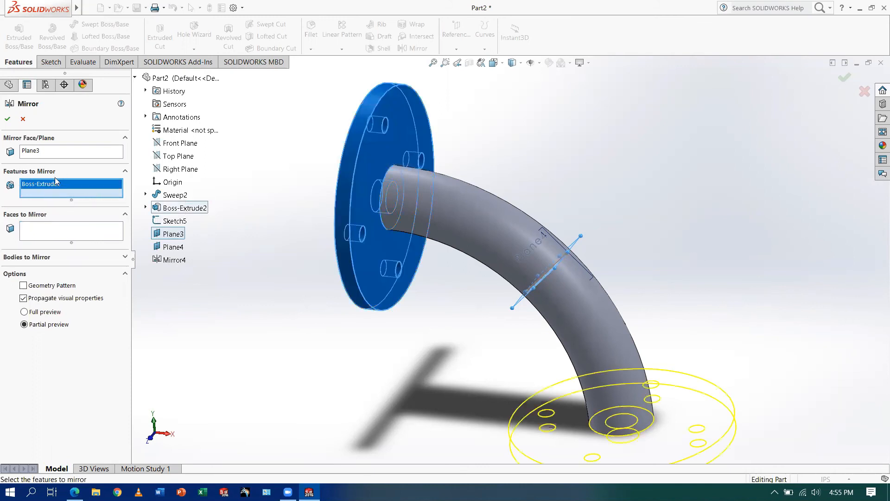
click(7, 119)
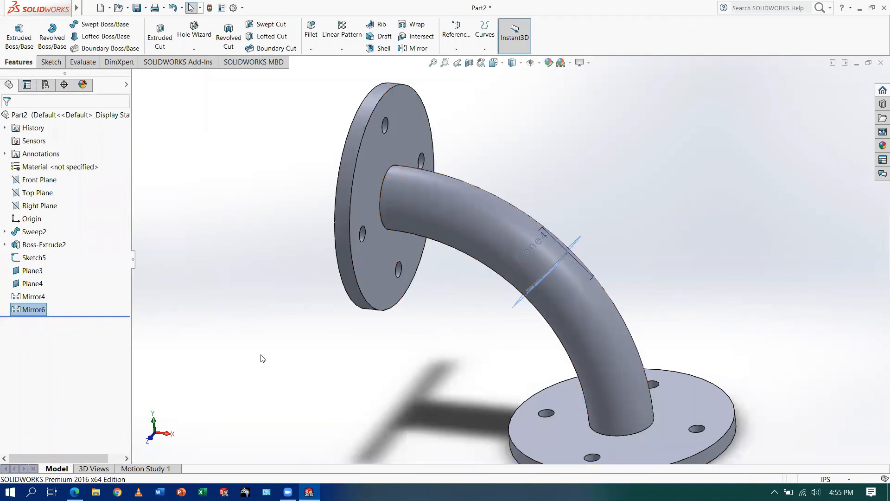
Step: Examine the whole pipe and both flanges from several angles, and check the workbook PDF's end-plate mirroring instructions in the browser
middle_drag(261, 358, 470, 108)
right_click(504, 67)
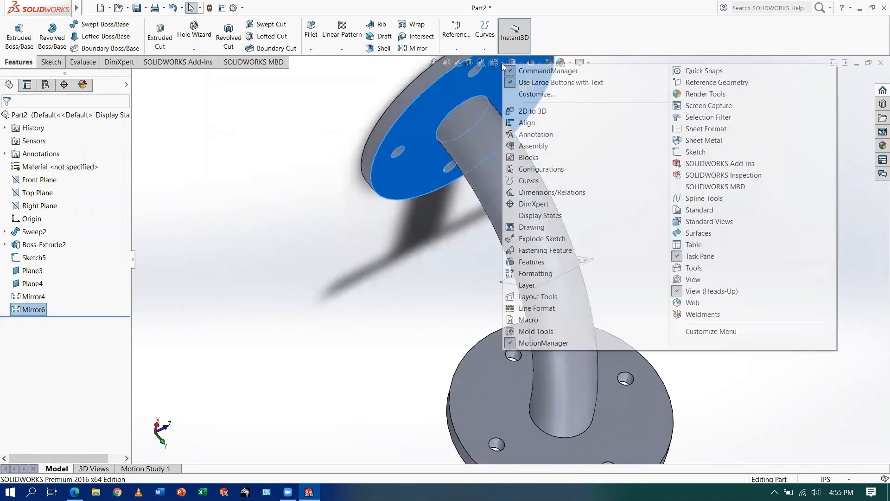
click(436, 69)
right_click(436, 66)
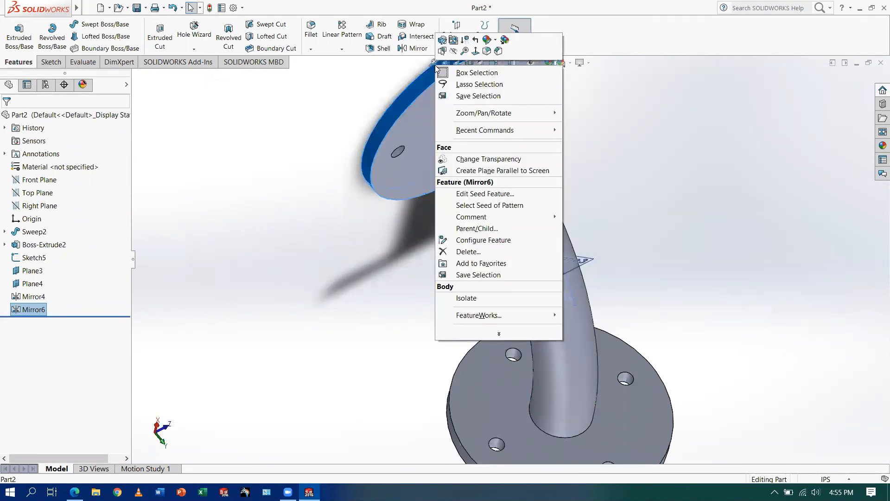
click(430, 63)
right_click(430, 62)
click(432, 62)
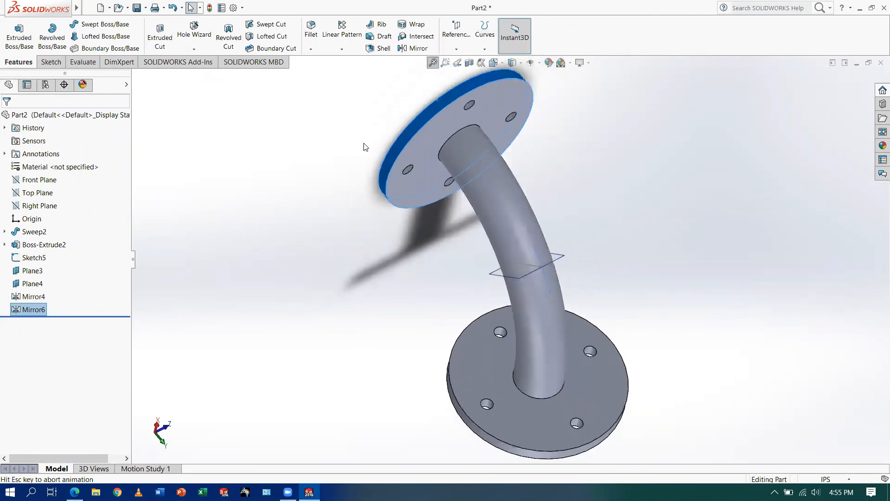
click(343, 174)
middle_drag(385, 210, 770, 424)
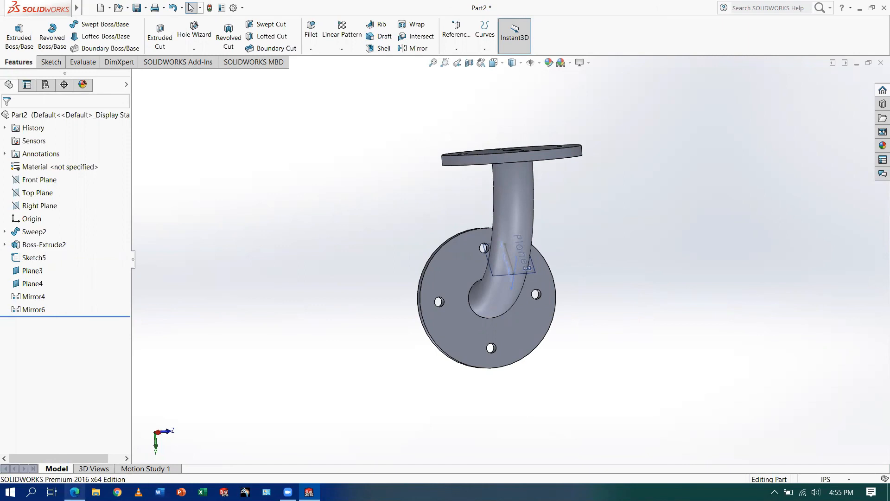
click(74, 491)
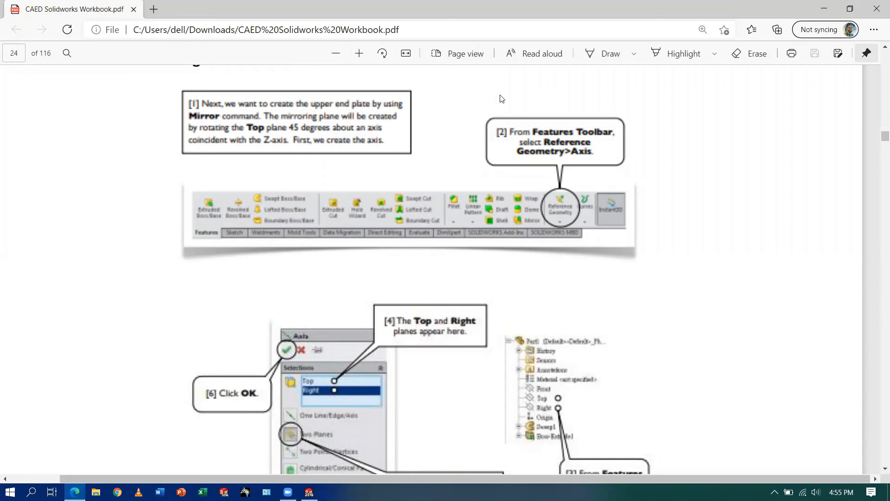
click(823, 8)
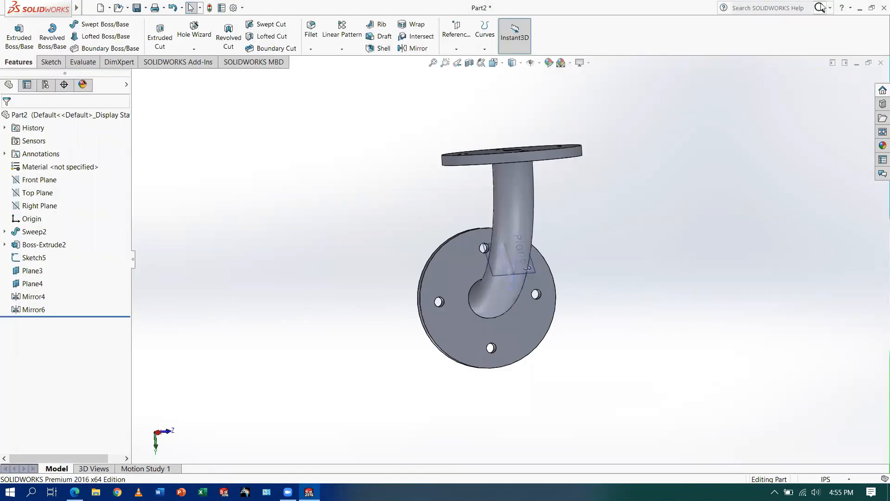